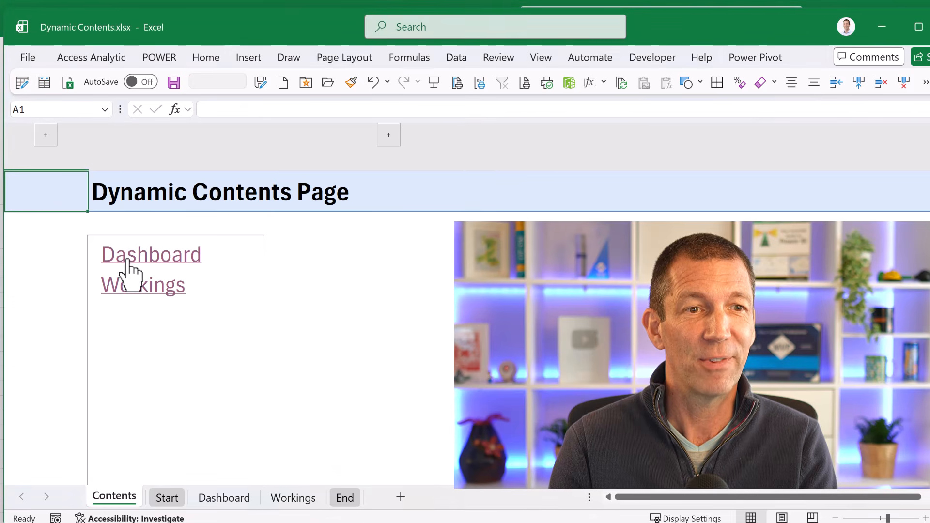
- Test the Dashboard and Workings links on the contents page, returning each time through the sheet's house link
left_click(126, 266)
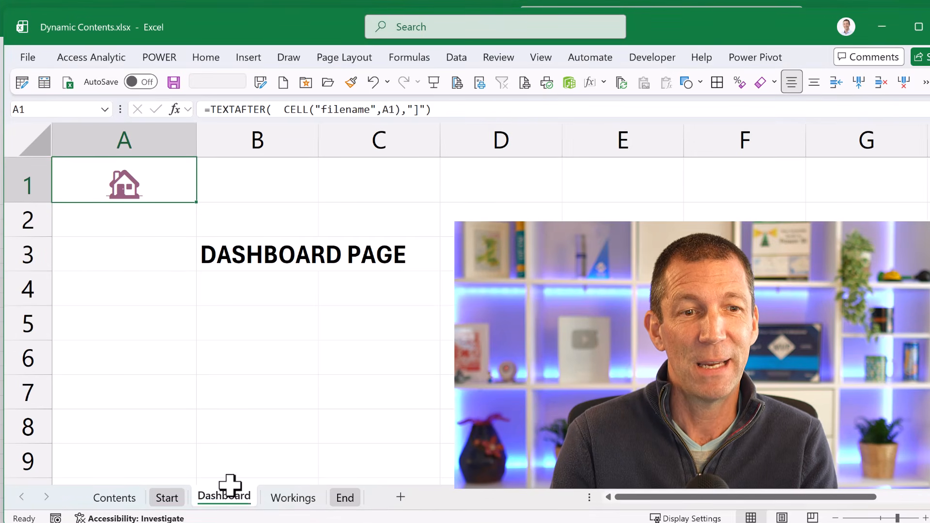
left_click(122, 189)
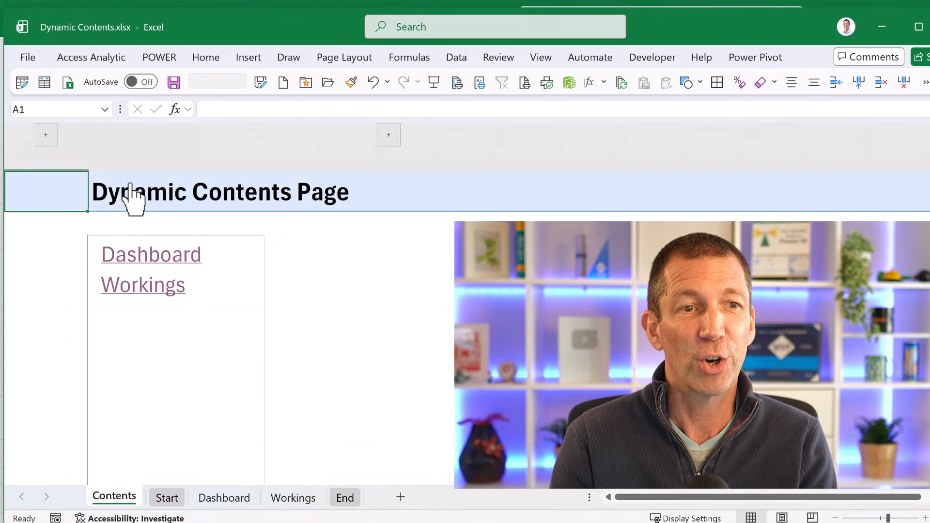
left_click(128, 291)
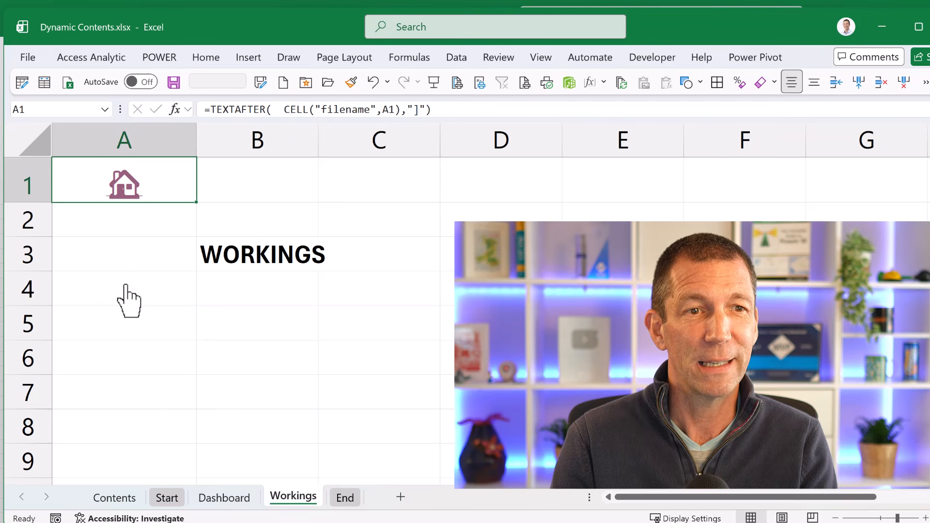
left_click(133, 190)
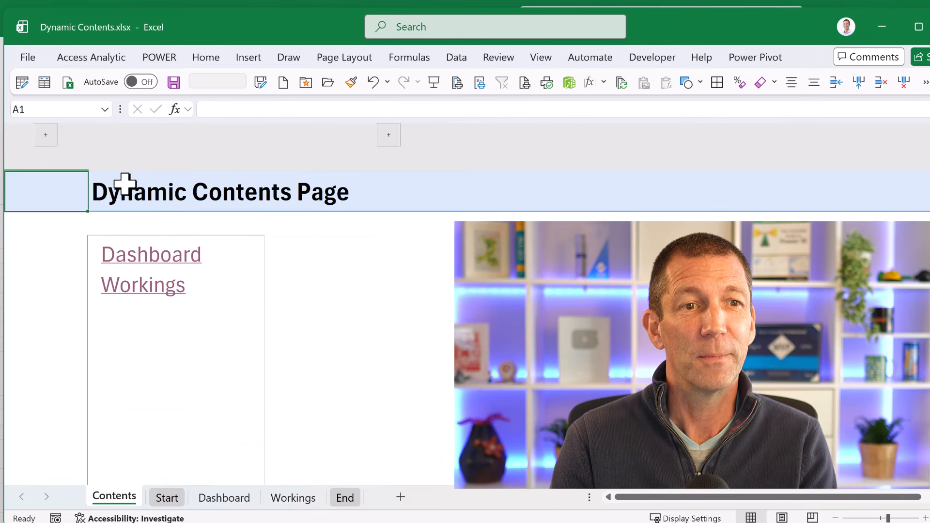
- Duplicate the Workings sheet just before the End sheet and name the copy New
left_click(291, 500)
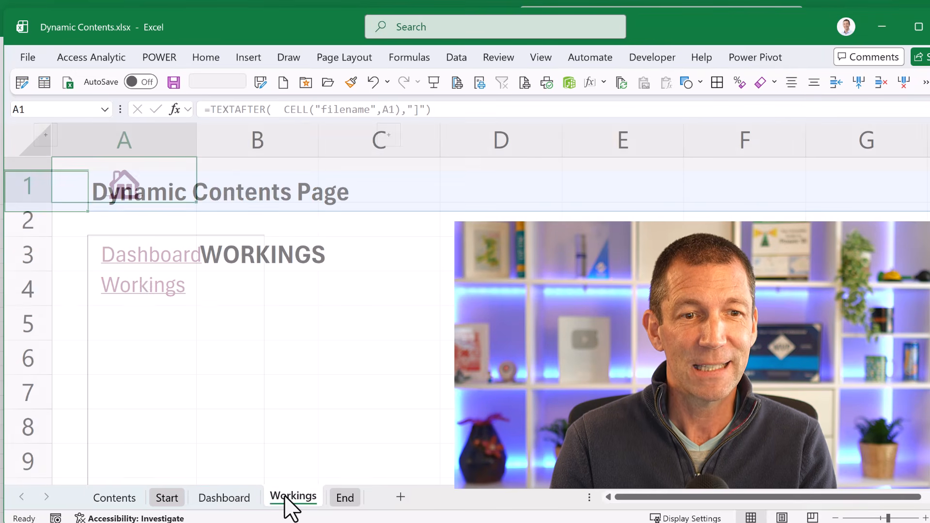
left_click_drag(345, 509, 342, 498)
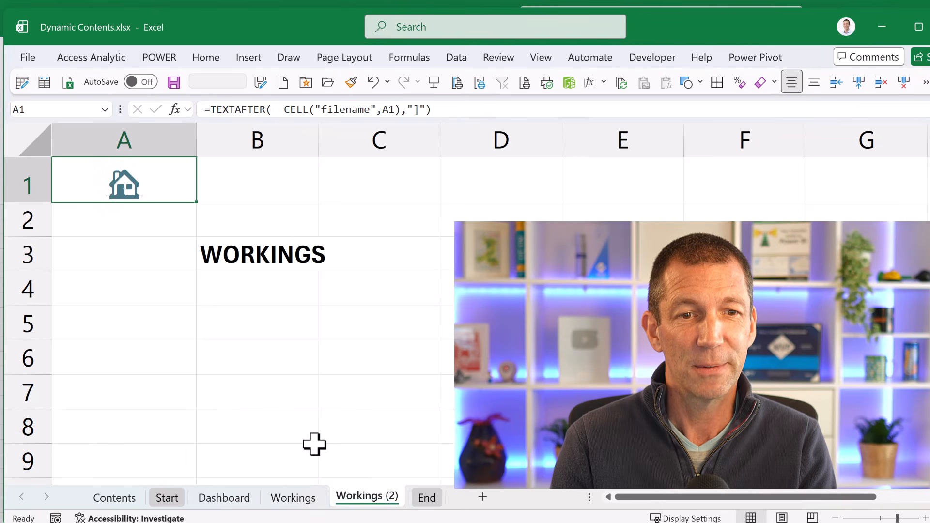
double_click(358, 496)
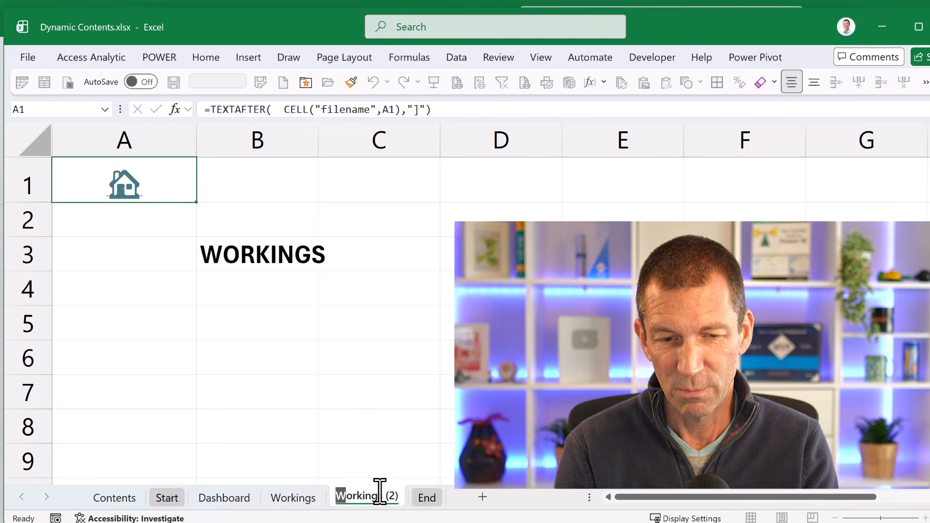
type("New")
key("Return")
- Replace the heading in cell B3 of the New sheet with "New Sheet"
left_click(245, 251)
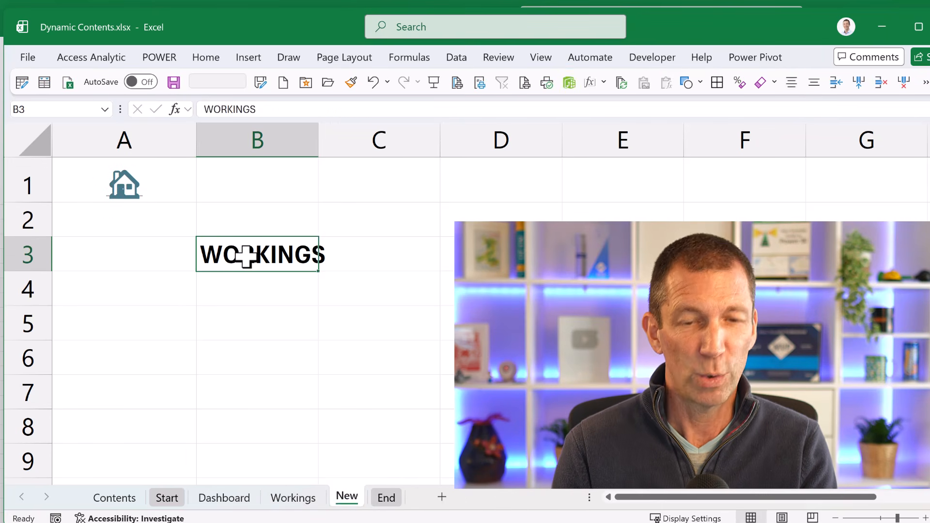
type("New Sheet")
key("Return")
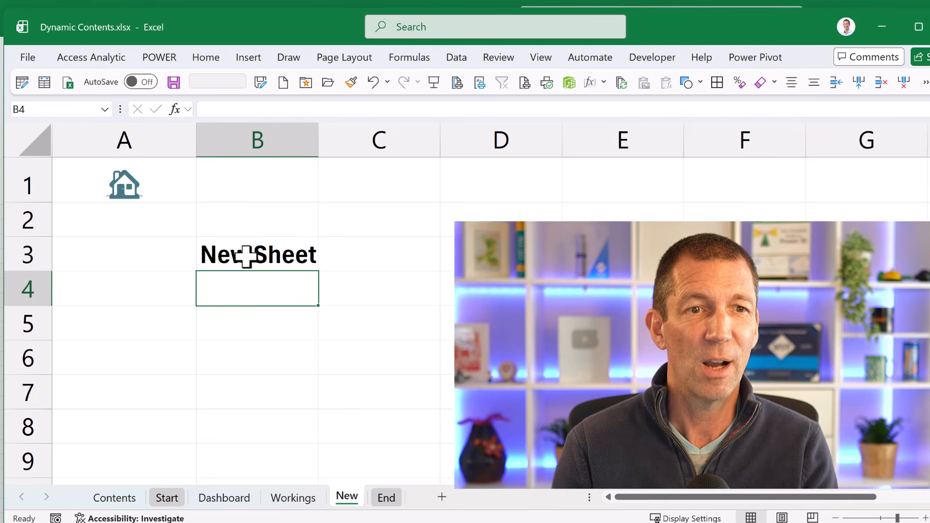
- Test the New link on the contents page and its house link back, and look at the Start sheet
left_click(122, 185)
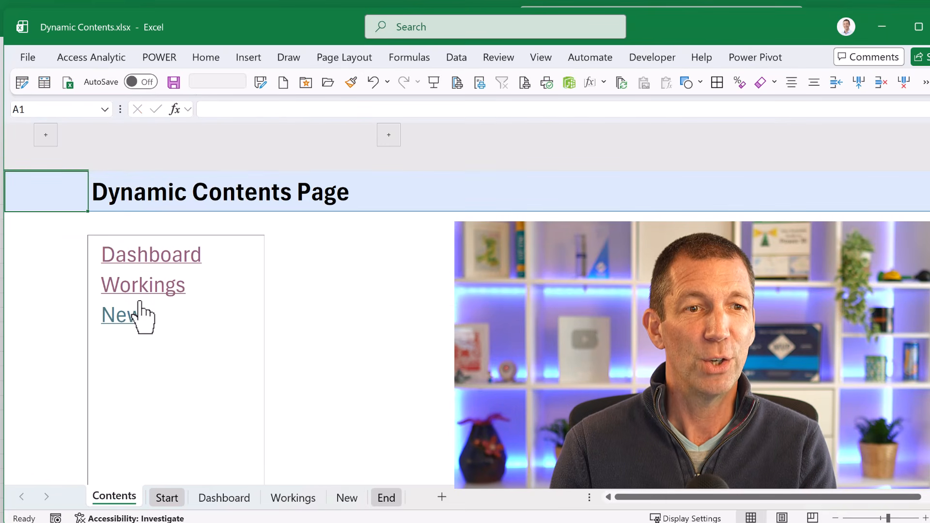
left_click(121, 321)
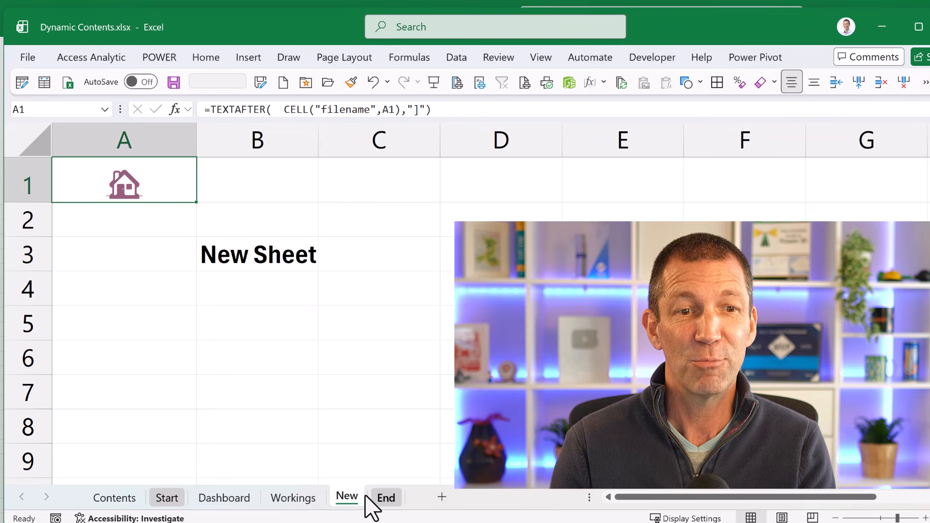
left_click(123, 186)
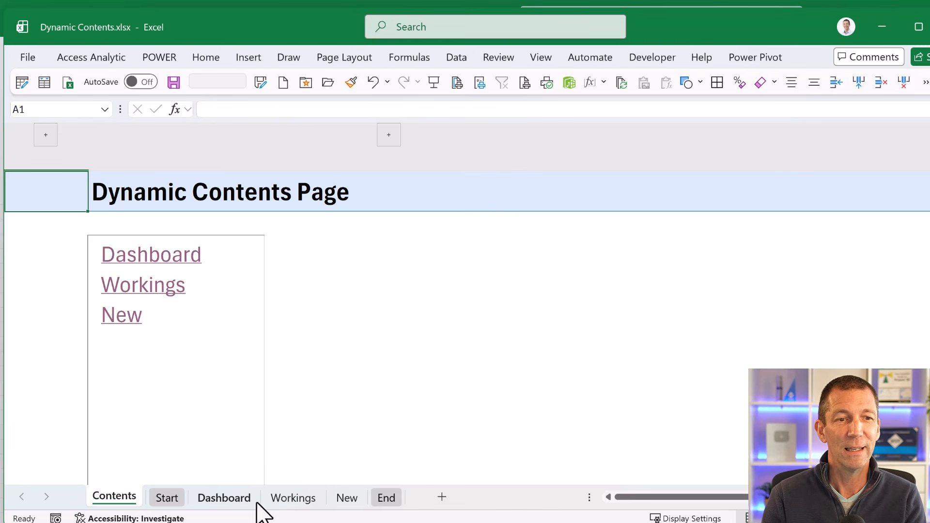
left_click(167, 497)
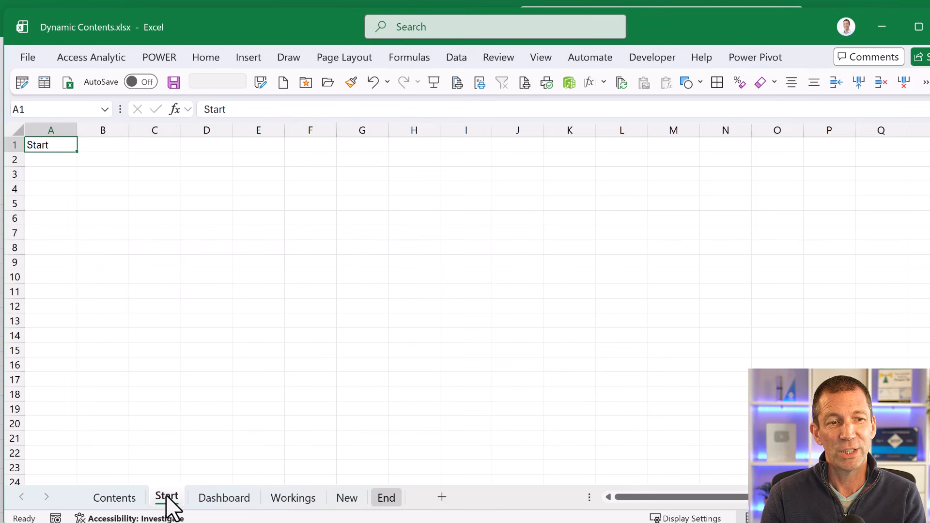
- Add a blank worksheet and place it directly before the End sheet
left_click(386, 498)
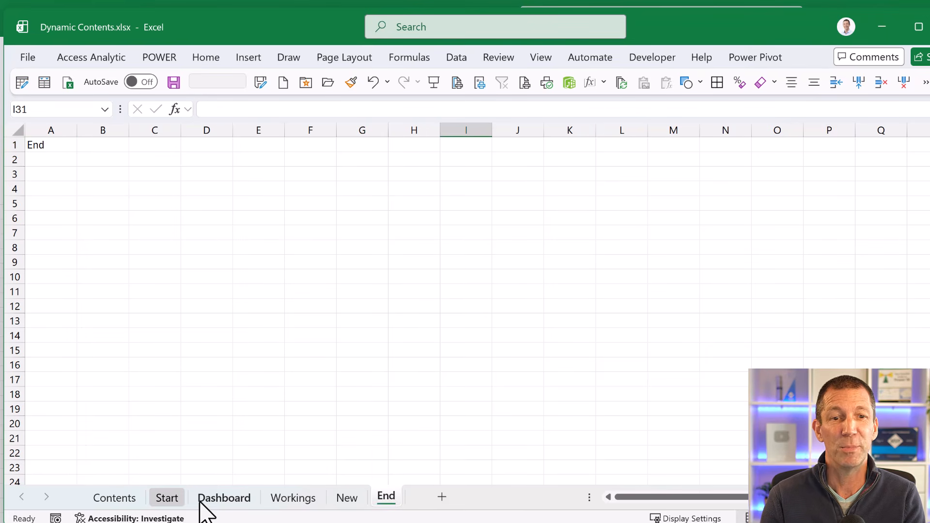
left_click(437, 501)
left_click_drag(438, 504, 388, 504)
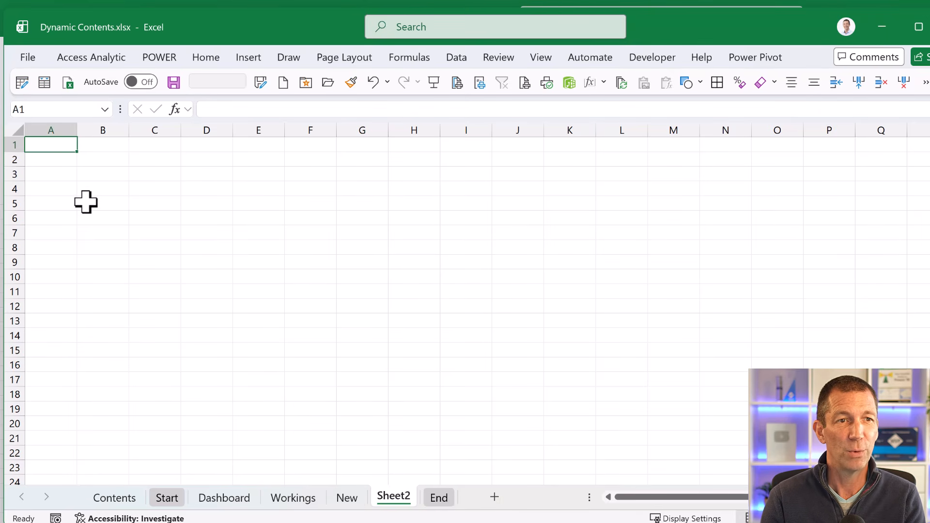
- Enter the formula =CELL("filename",A1) in cell A1 of the blank sheet
scroll(92, 144, "up", 3)
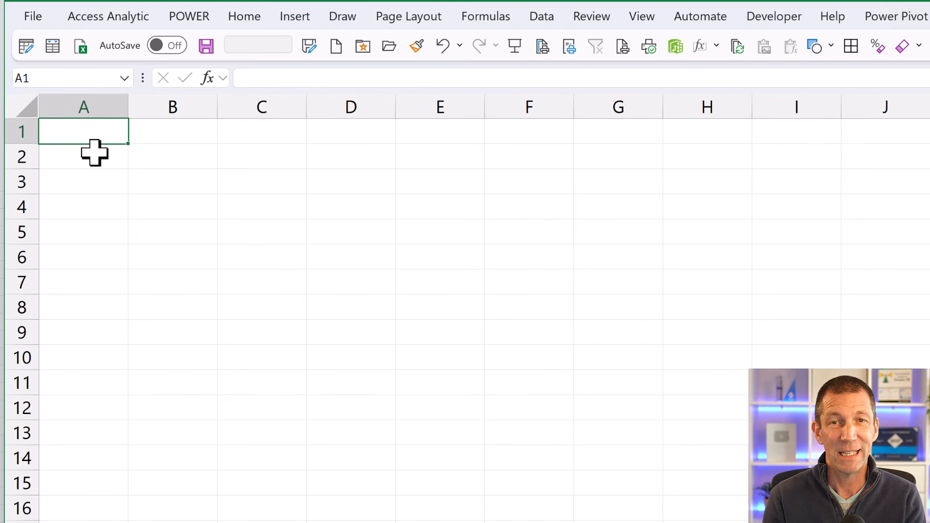
type("=in")
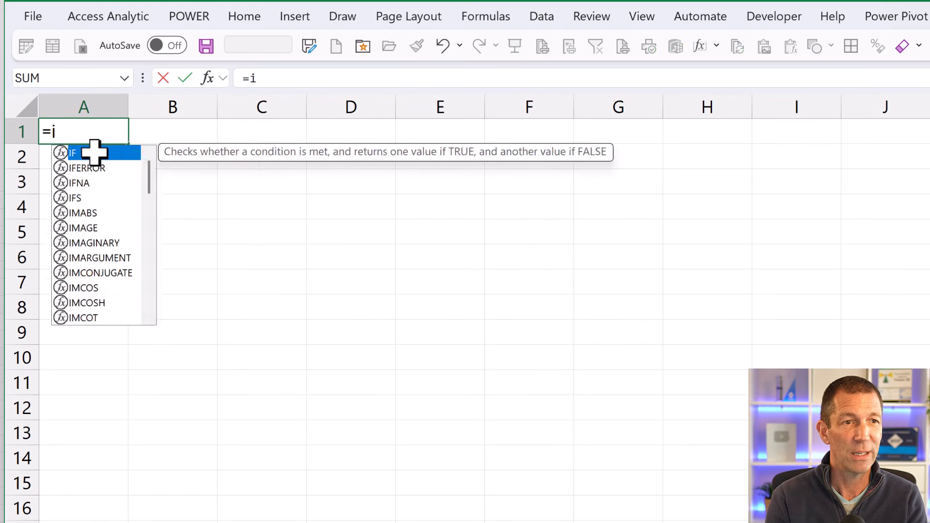
key("BackSpace")
key("BackSpace")
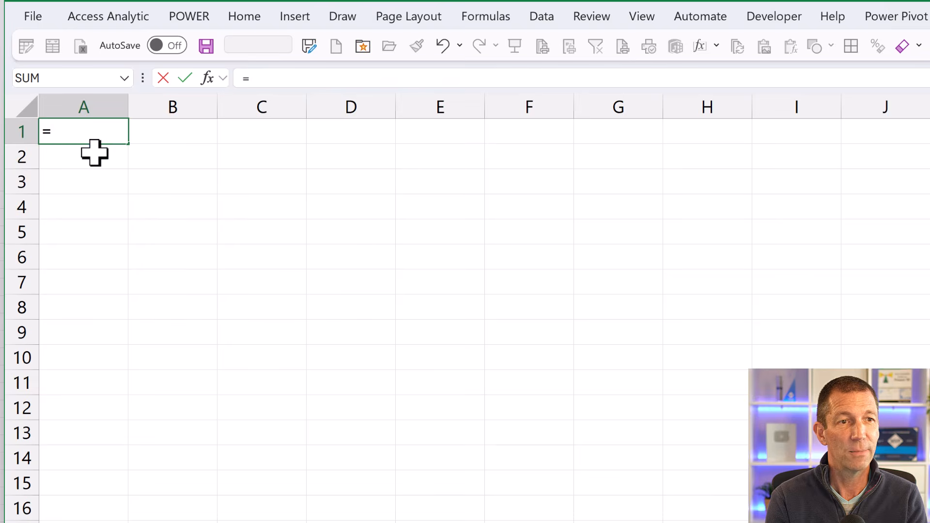
type("cell")
key("Tab")
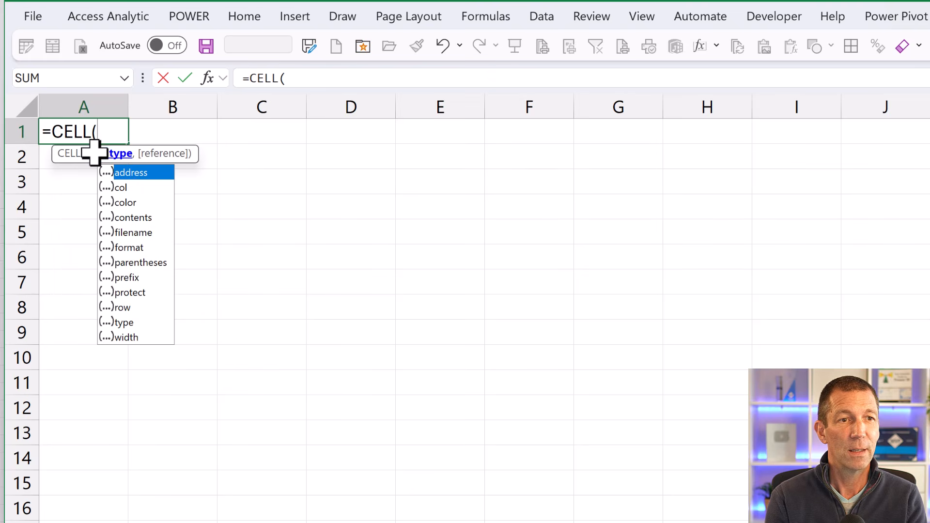
double_click(132, 232)
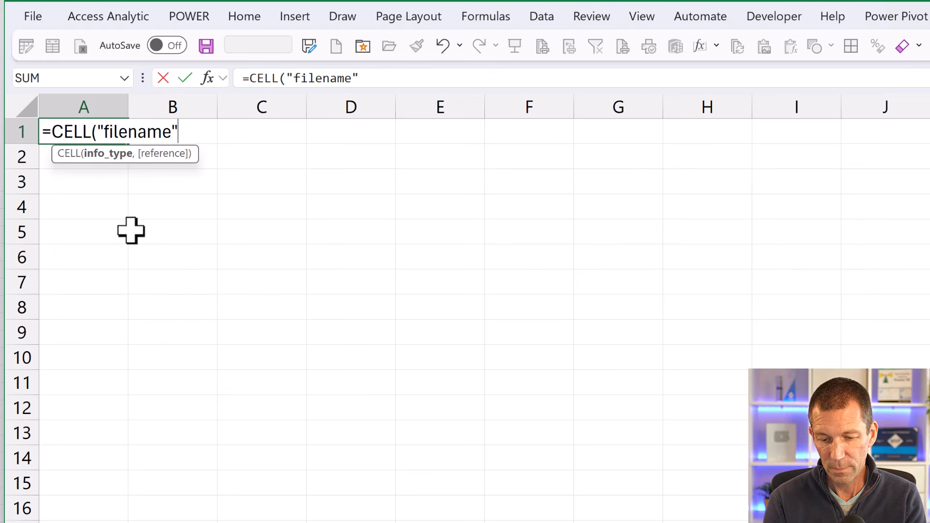
type(",")
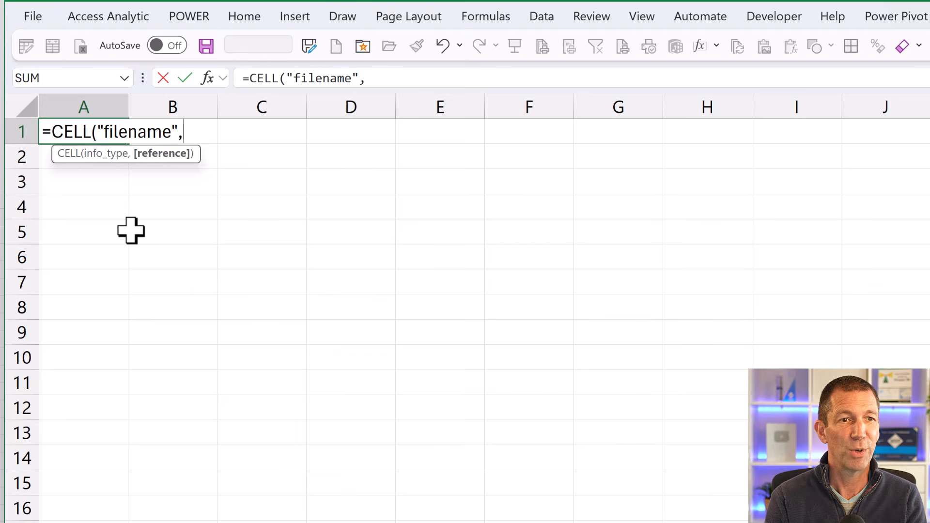
type("a1")
key("Return")
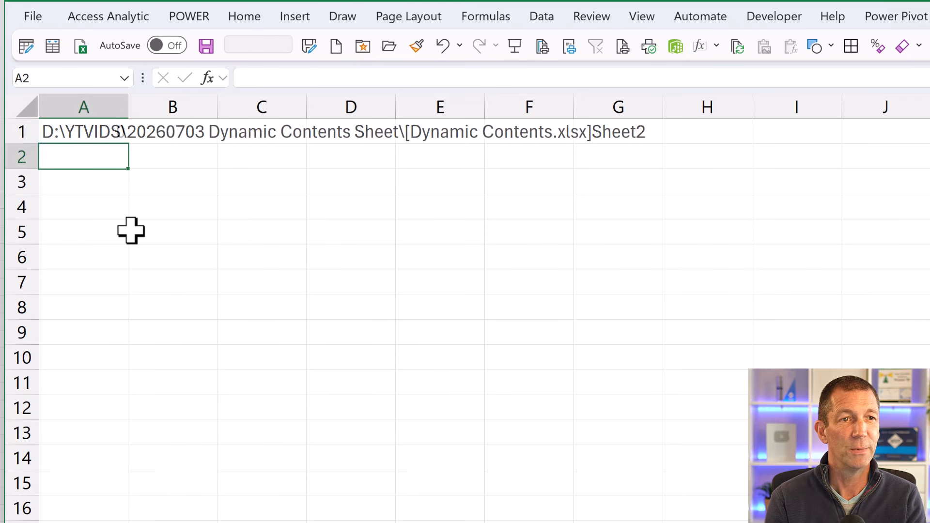
- Wrap the CELL formula in A1 in TEXTAFTER with "]" as the delimiter to extract the sheet name
key("Up")
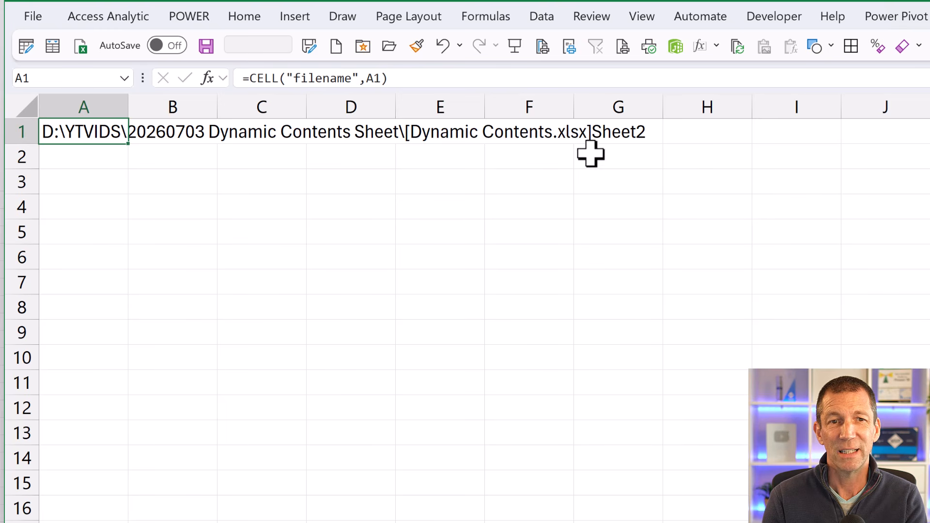
double_click(72, 130)
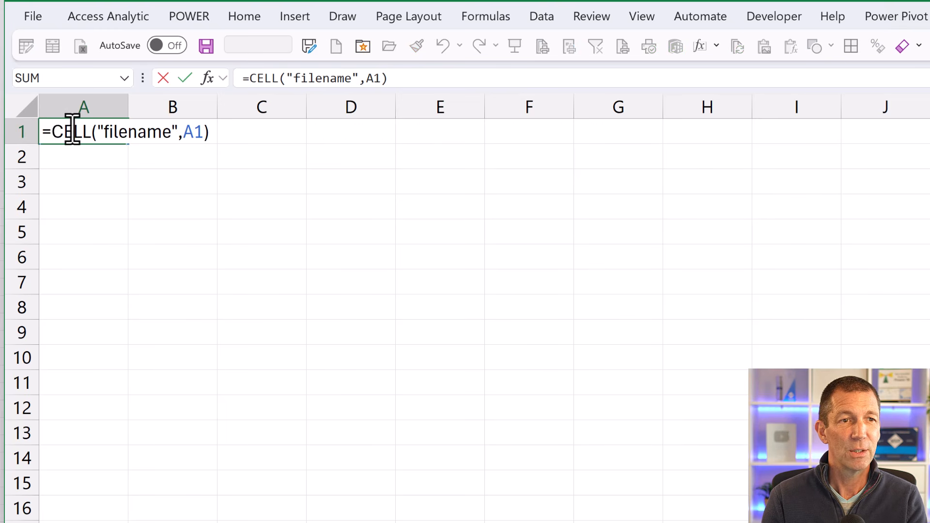
left_click(46, 130)
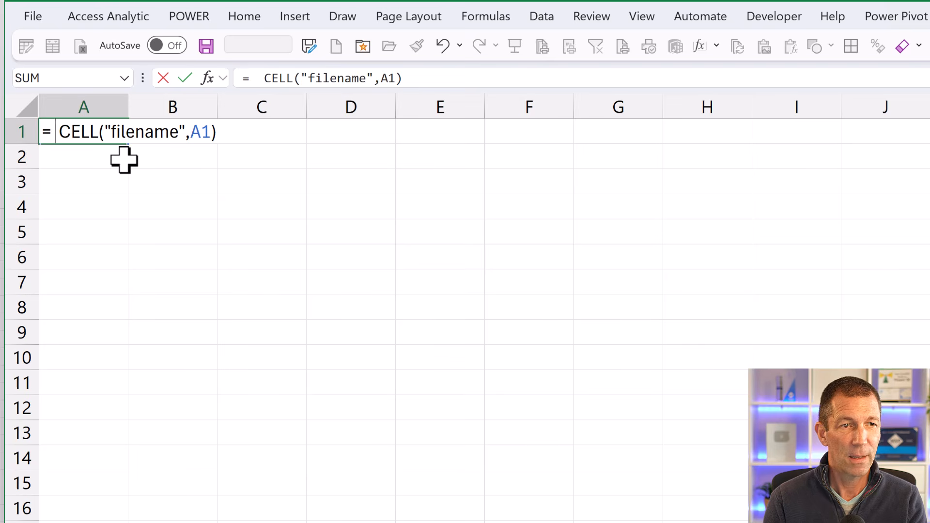
type("TEXT")
key("Down")
key("Tab")
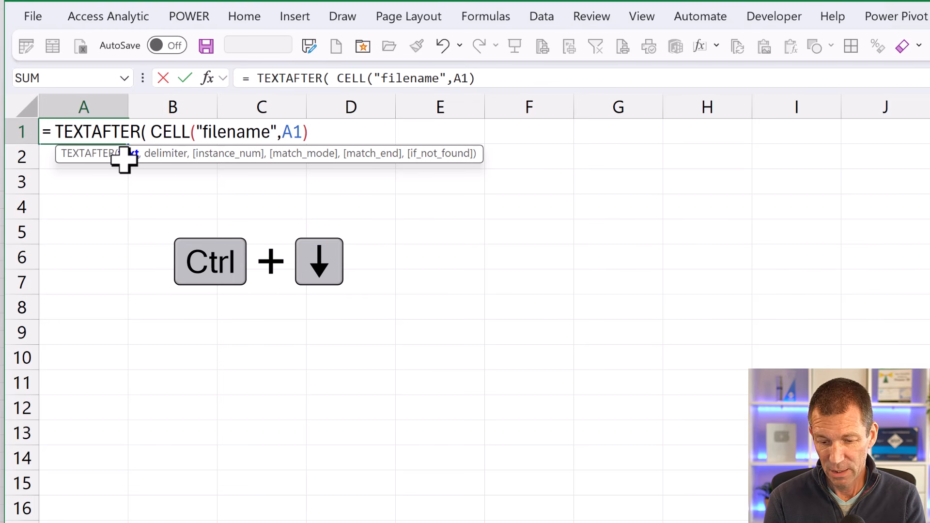
type(",")
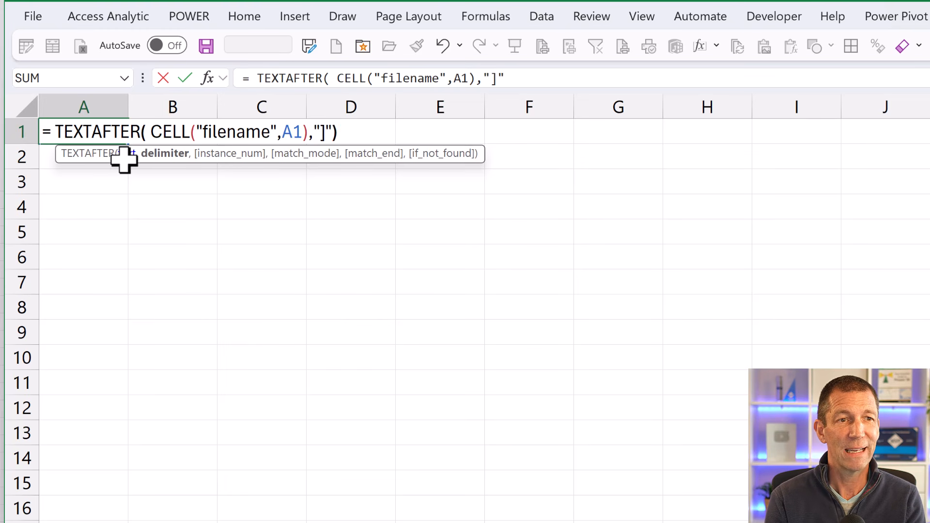
key("Return")
key("Up")
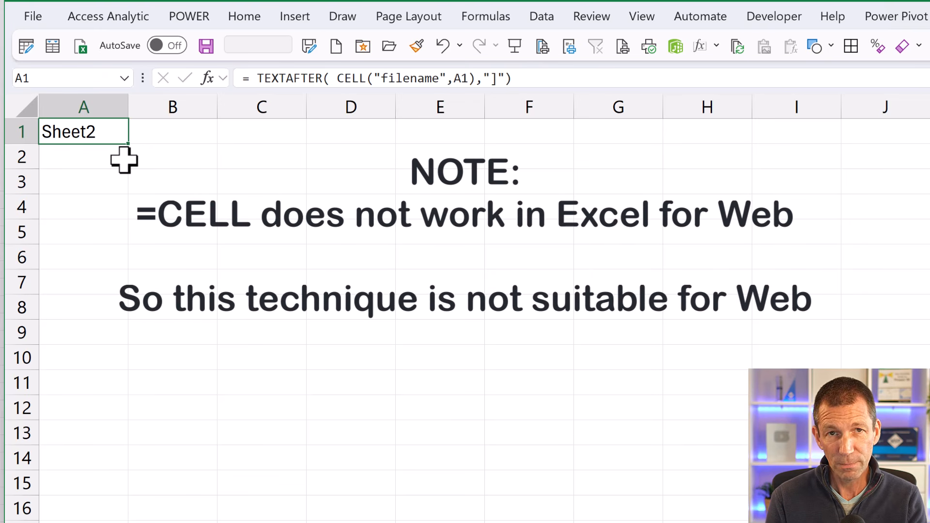
- Apply a custom number format of three semicolons followed by the house emoji (;;;🏠) to cell A1
right_click(92, 135)
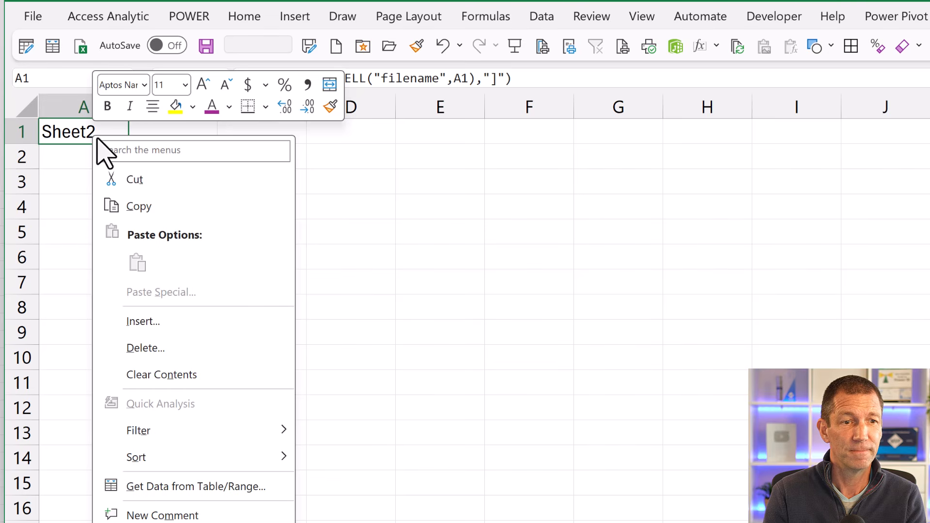
left_click(165, 522)
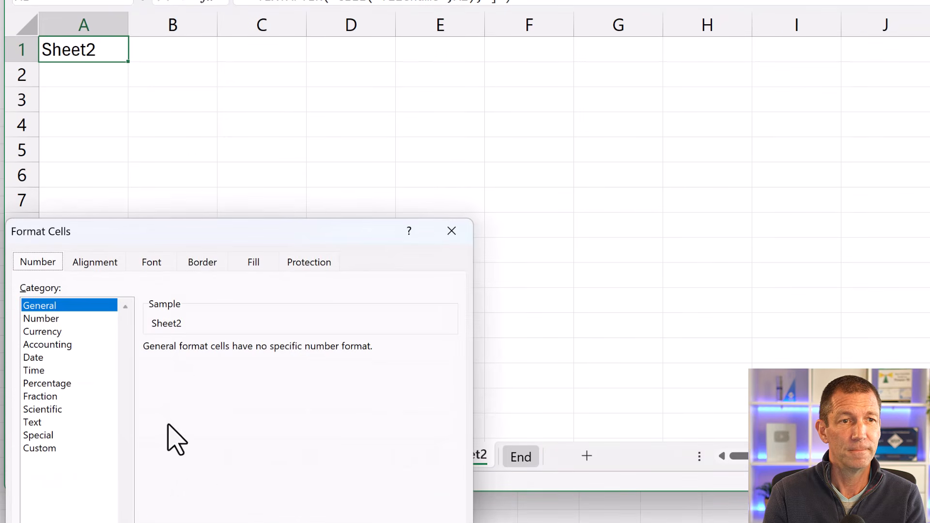
left_click_drag(177, 238, 312, 1)
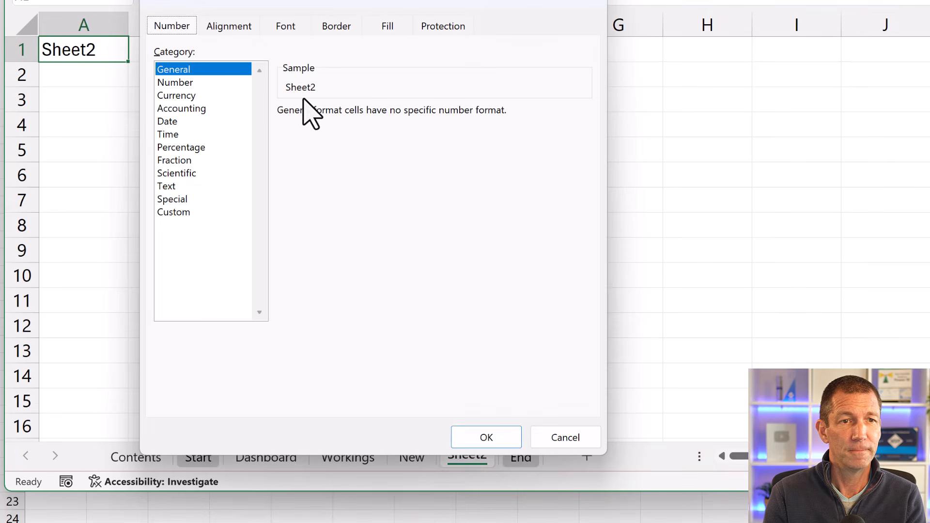
left_click(174, 212)
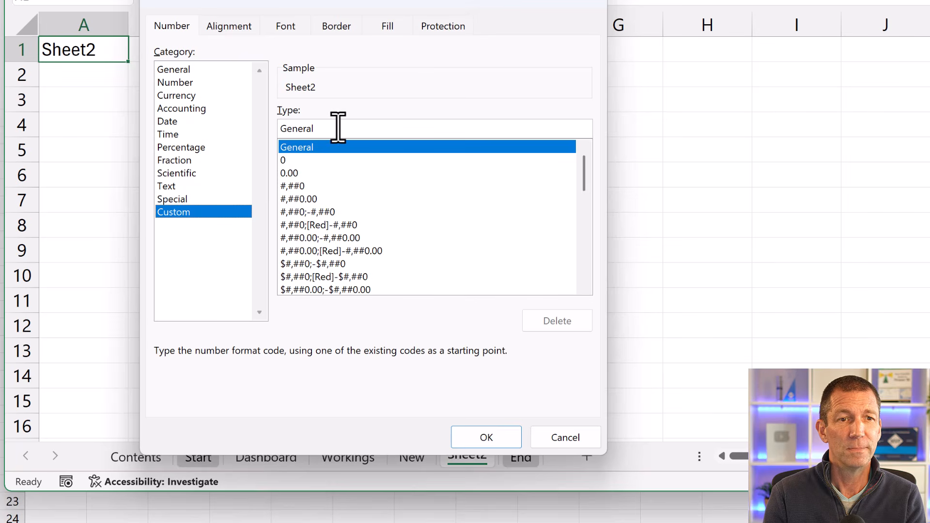
left_click_drag(340, 128, 272, 129)
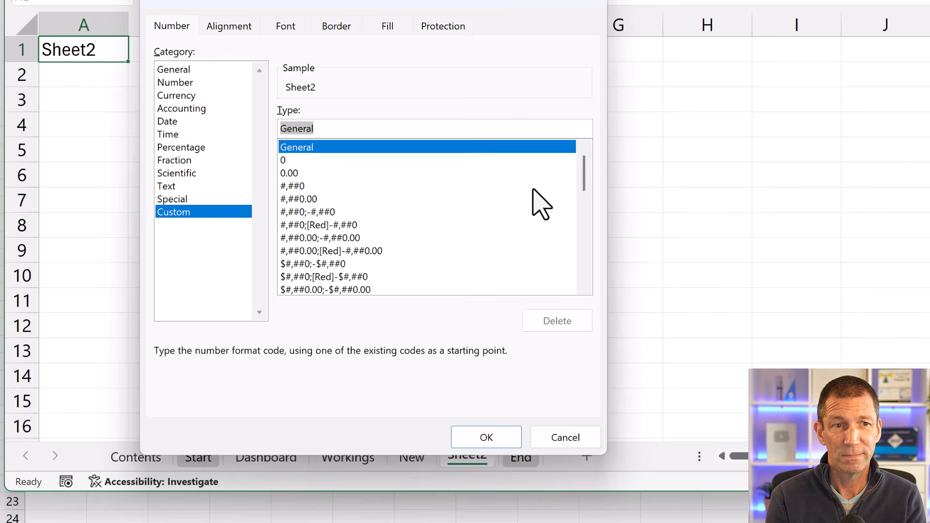
type(";;;")
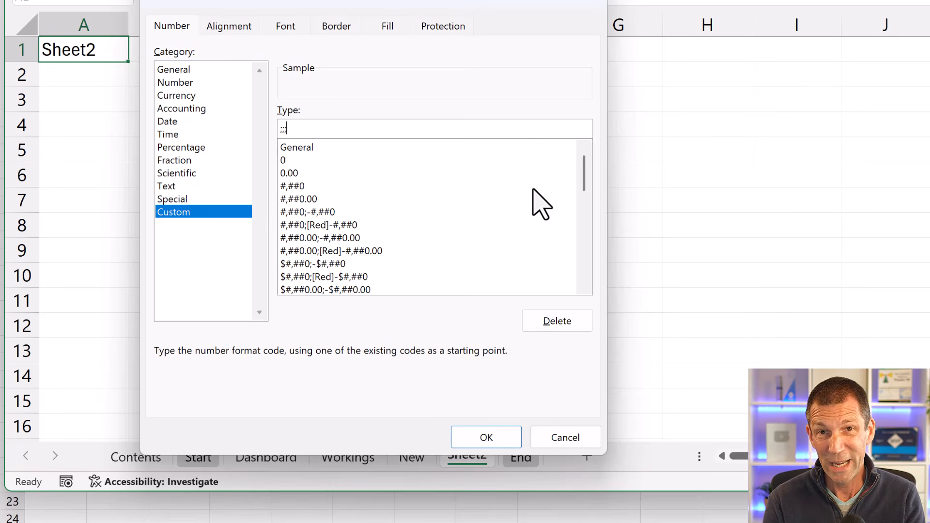
key("super+period")
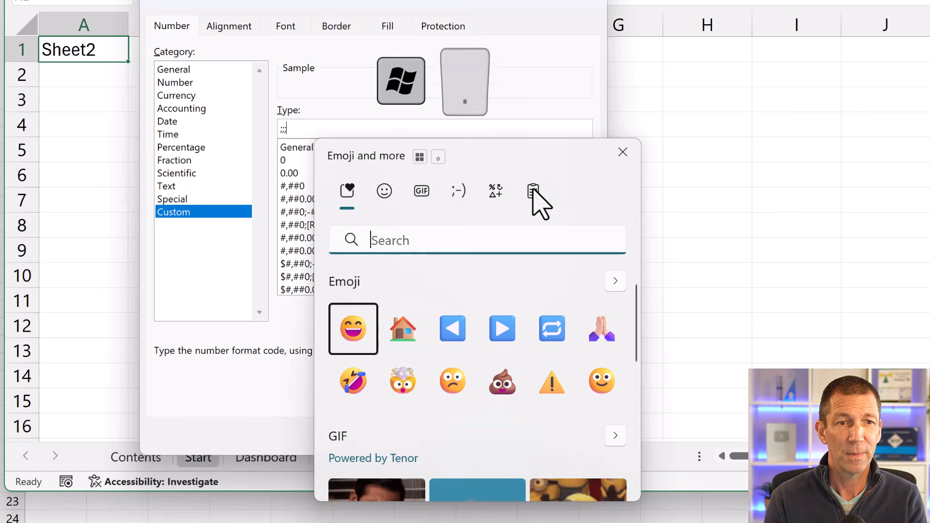
left_click(400, 326)
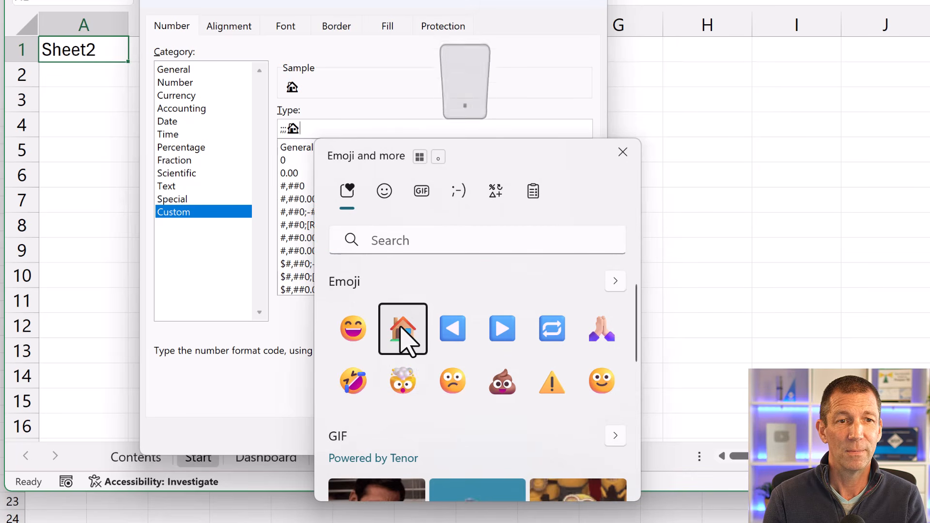
left_click(490, 70)
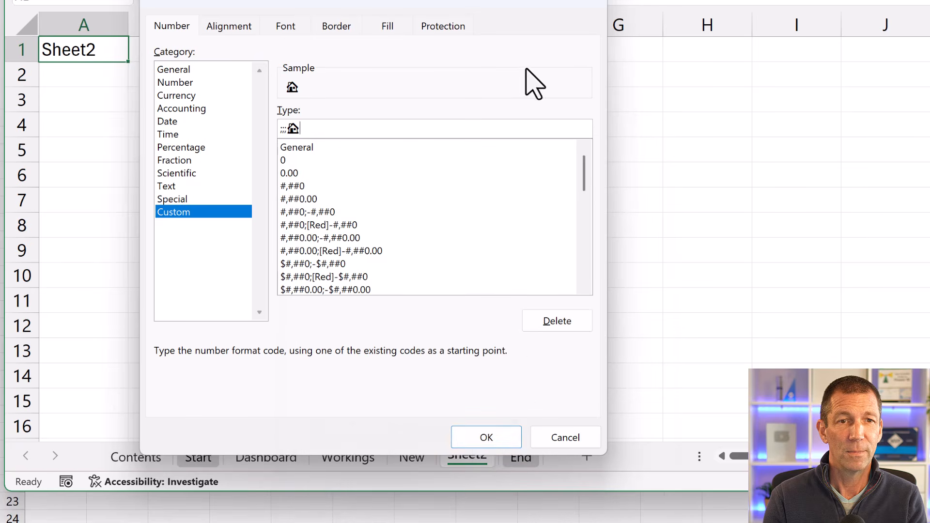
left_click(474, 435)
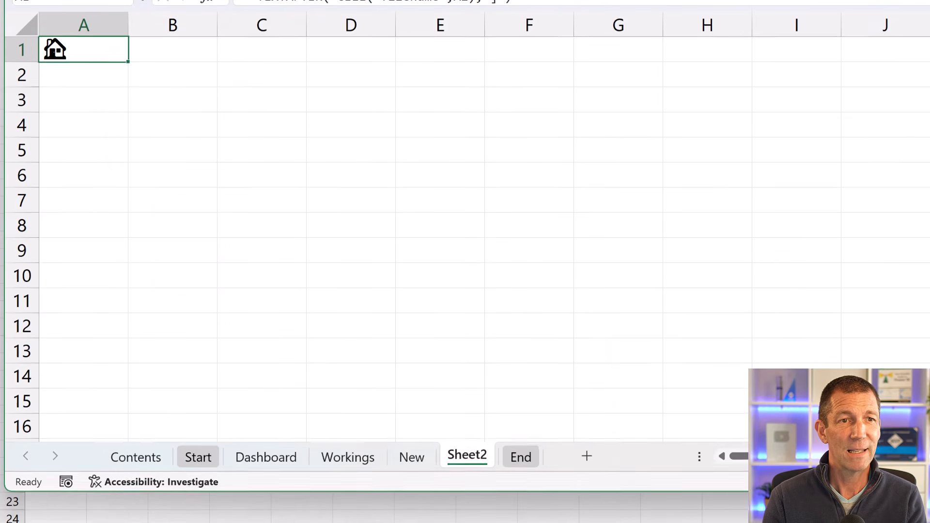
- Centre cell A1 horizontally and set its font colour to the blue Text 2, Lighter 50%
left_click(247, 20)
left_click(307, 70)
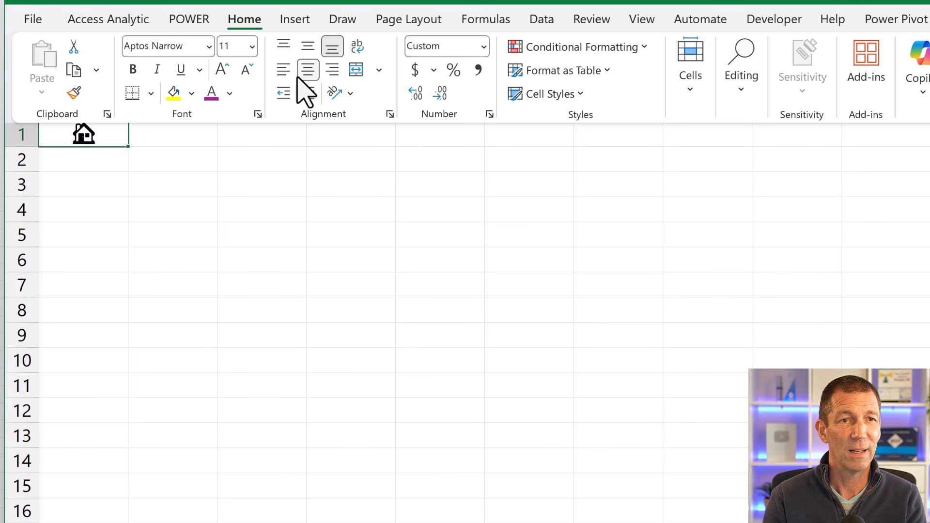
left_click(230, 93)
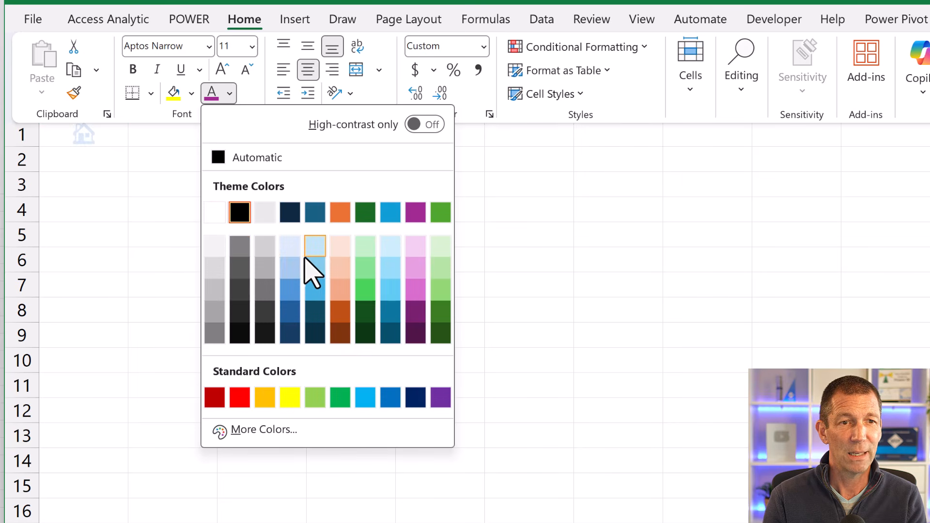
left_click(289, 290)
scroll(170, 252, "up", 2)
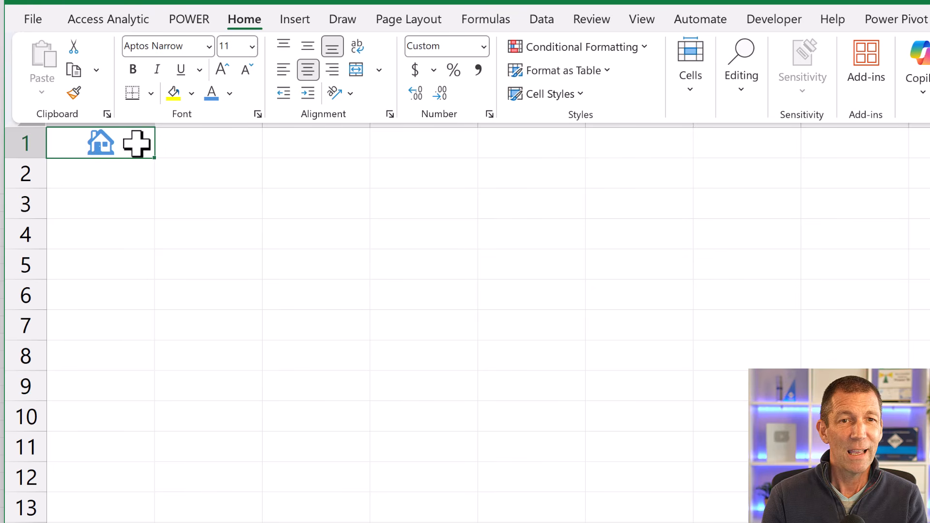
- Try defining a new cell style from A1 that includes only the number format, alignment and fill
left_click(579, 95)
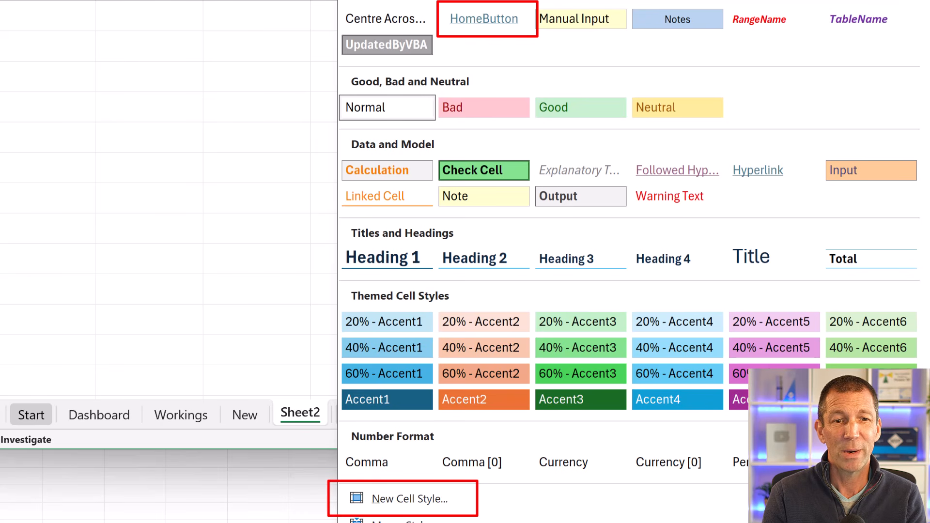
left_click(390, 503)
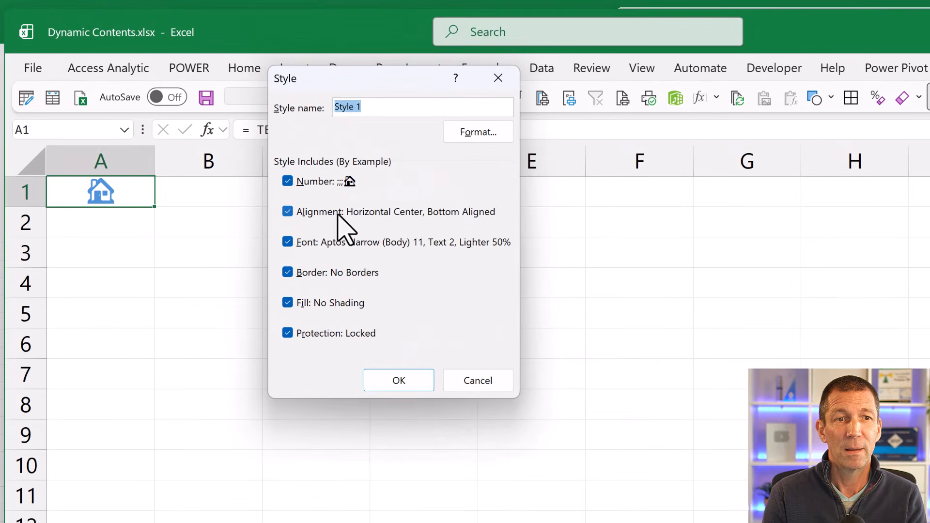
left_click(320, 212)
left_click(333, 242)
left_click(312, 212)
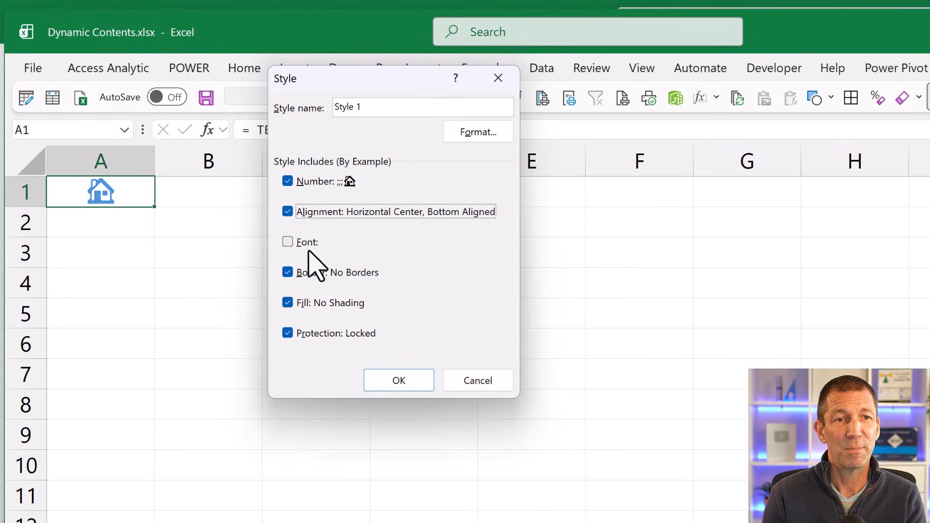
left_click(307, 273)
left_click(305, 303)
left_click(316, 333)
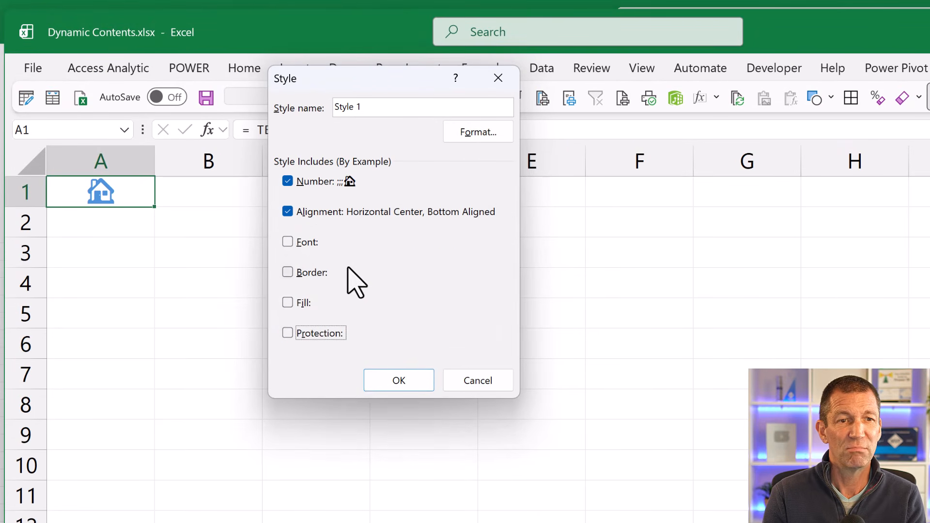
left_click(309, 272)
left_click(317, 271)
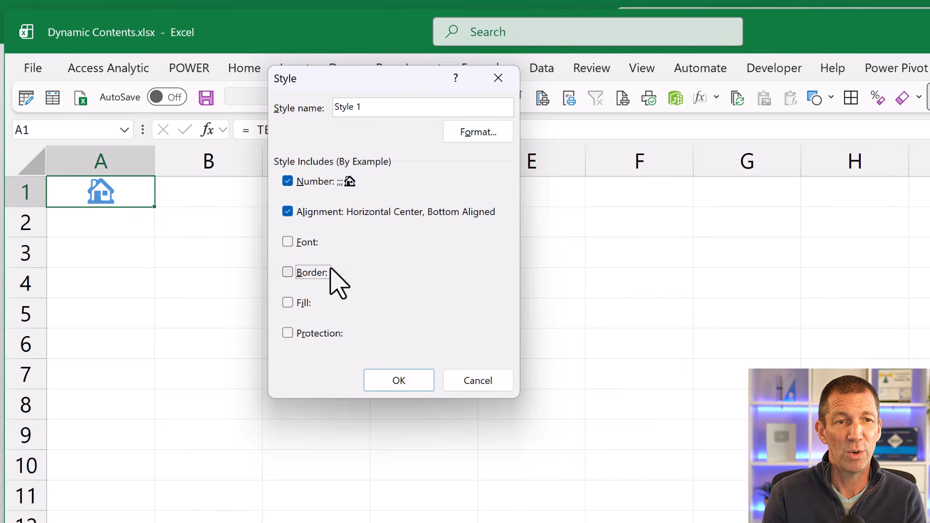
left_click(313, 302)
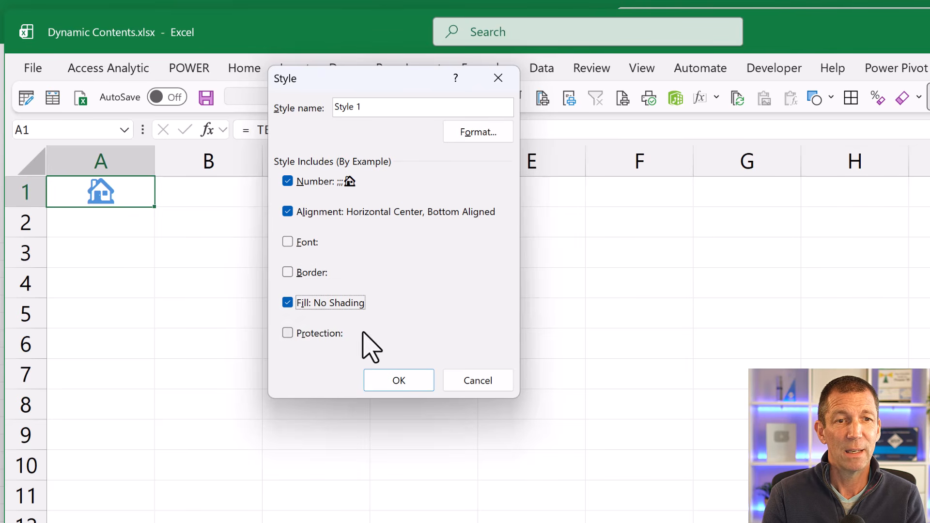
left_click(391, 380)
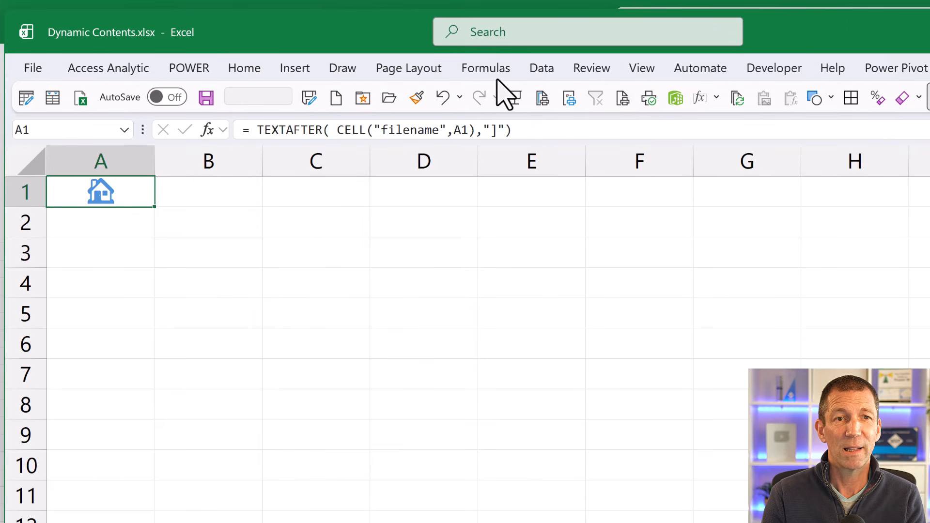
- Look up the existing HomeButton style among the custom cell styles
left_click(267, 68)
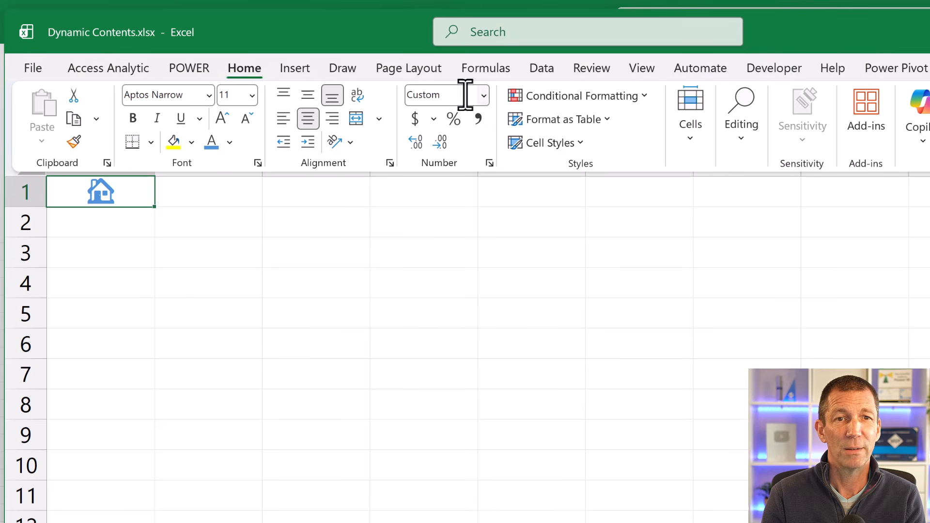
left_click(568, 142)
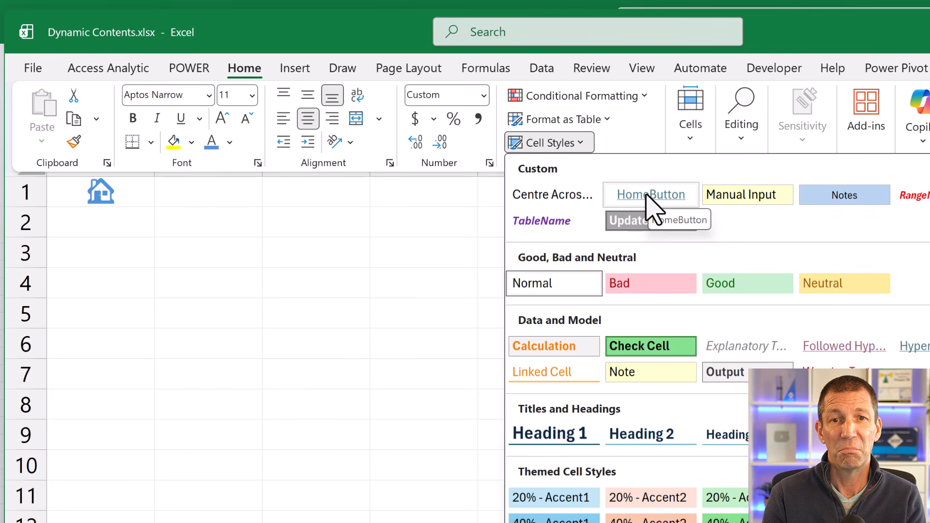
left_click(620, 205)
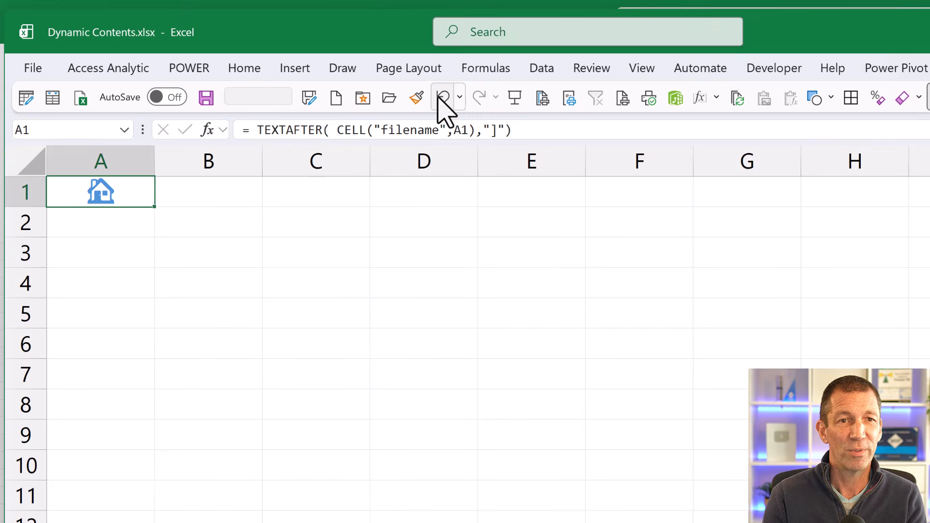
- Try the General number format on A1, undo it, and inspect the cell's underlying formula without changing it
left_click(251, 68)
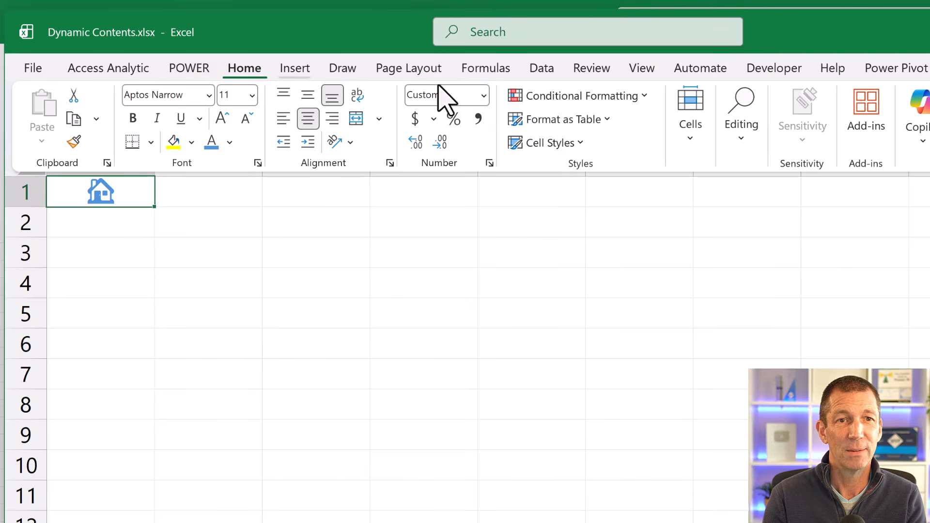
left_click(484, 96)
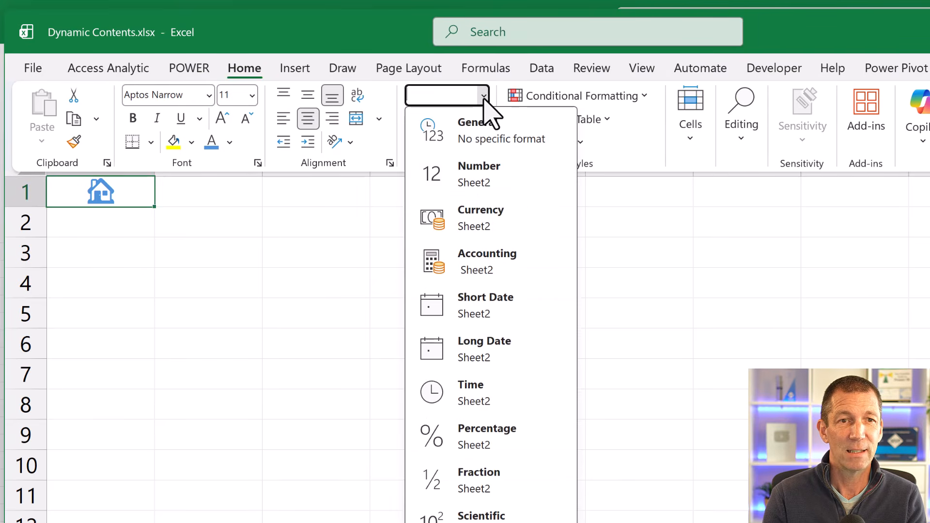
left_click(496, 145)
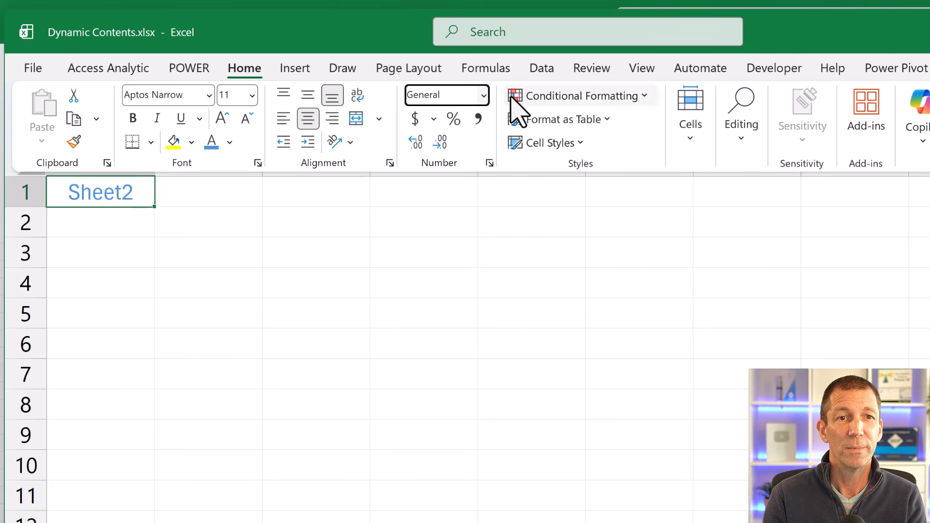
left_click(453, 281)
key("ctrl+z")
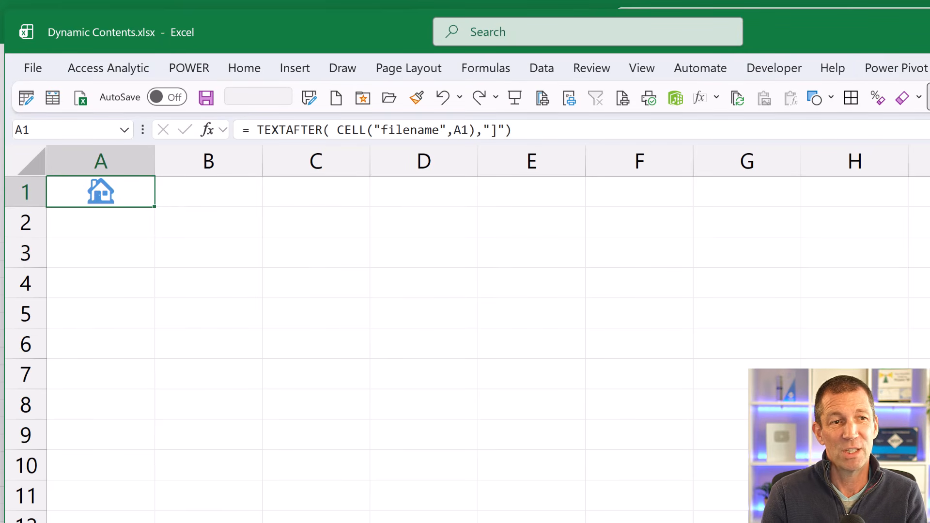
double_click(101, 191)
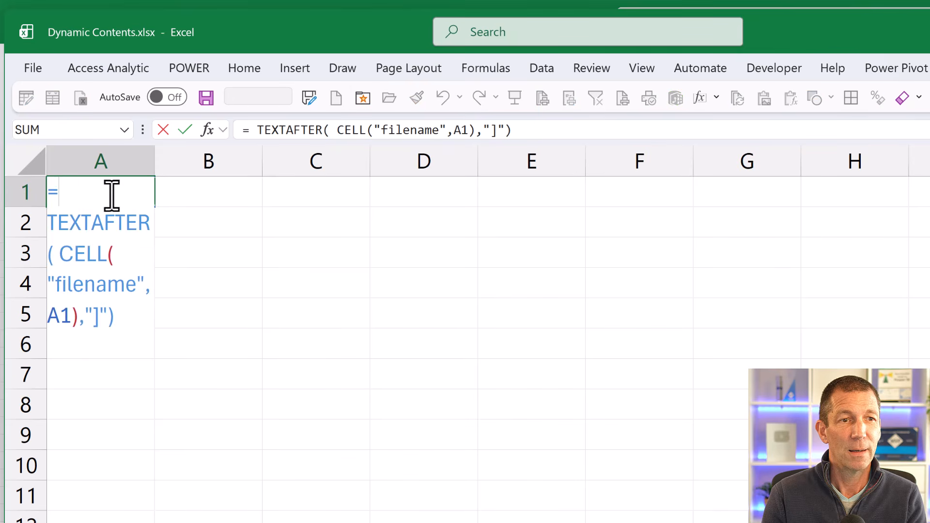
key("Escape")
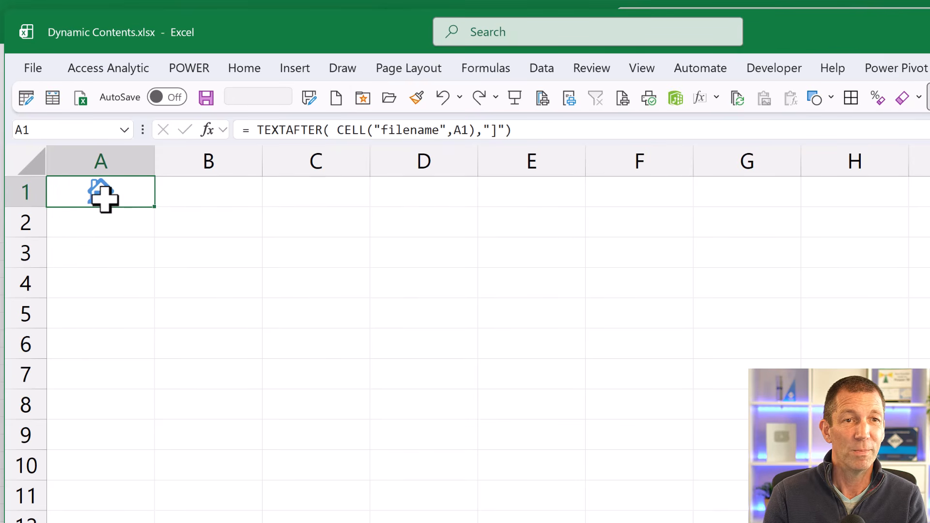
- Insert a hyperlink on the house icon in A1 to cell A1 of the Contents sheet, and follow it
right_click(105, 201)
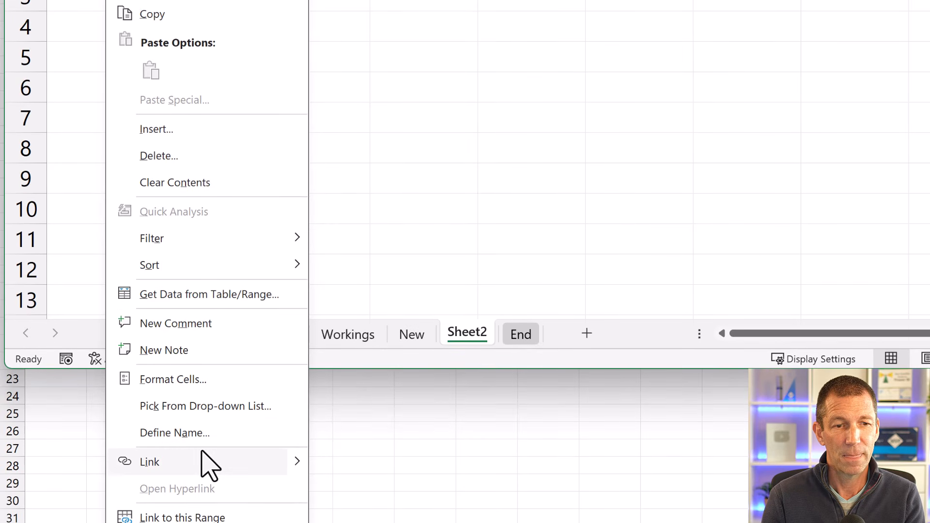
left_click(272, 467)
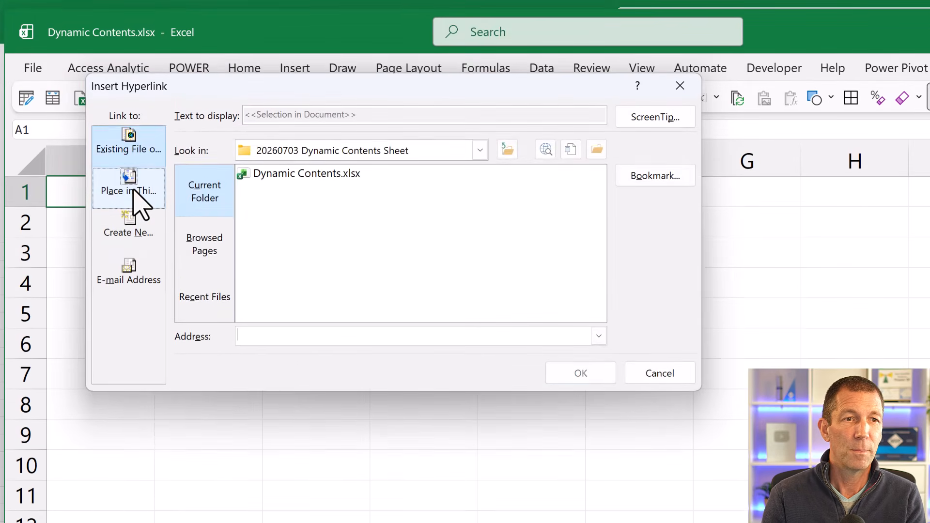
left_click(136, 152)
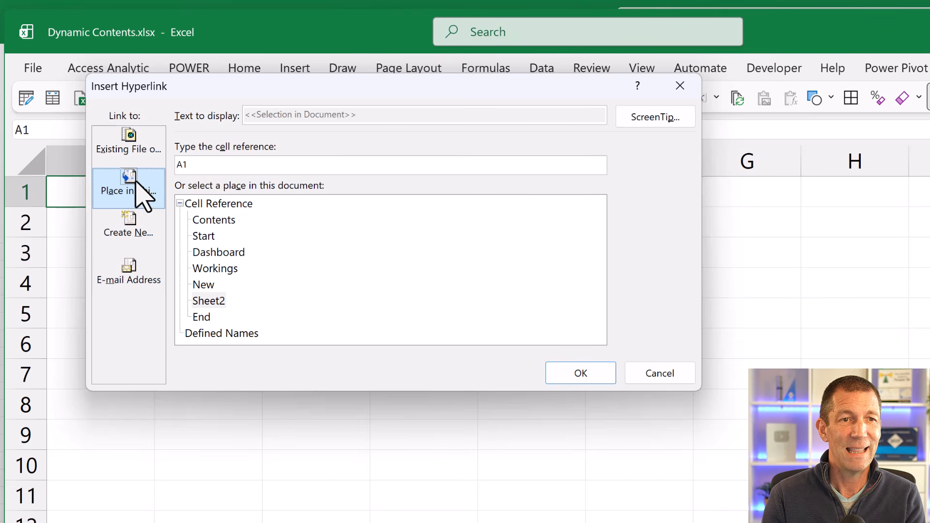
left_click(227, 221)
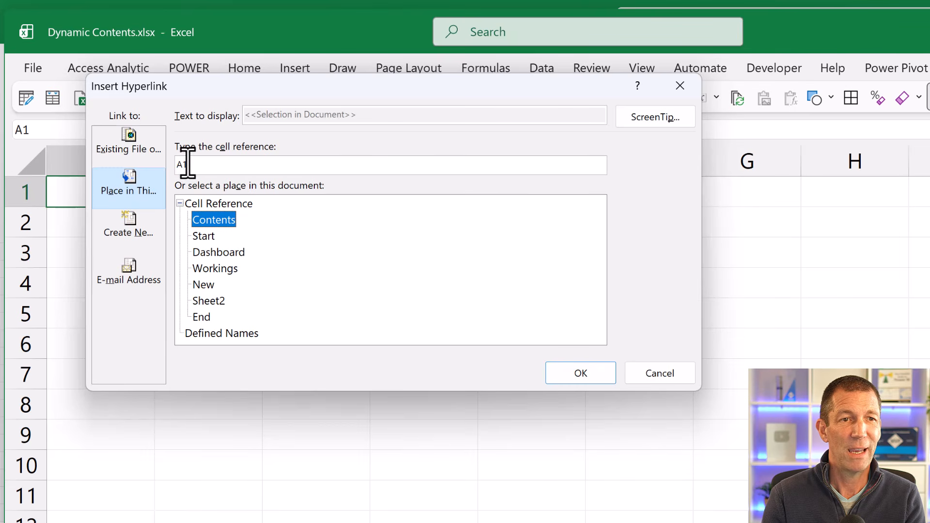
left_click(586, 380)
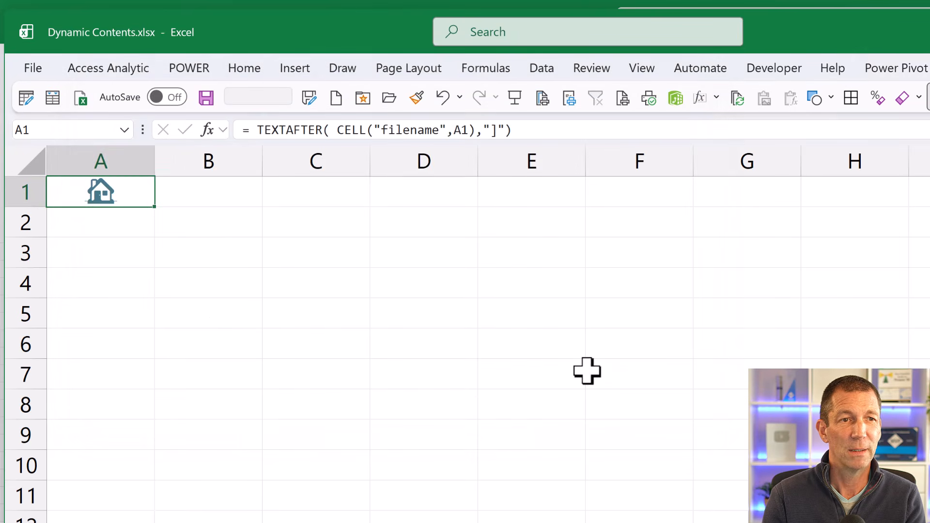
left_click(100, 195)
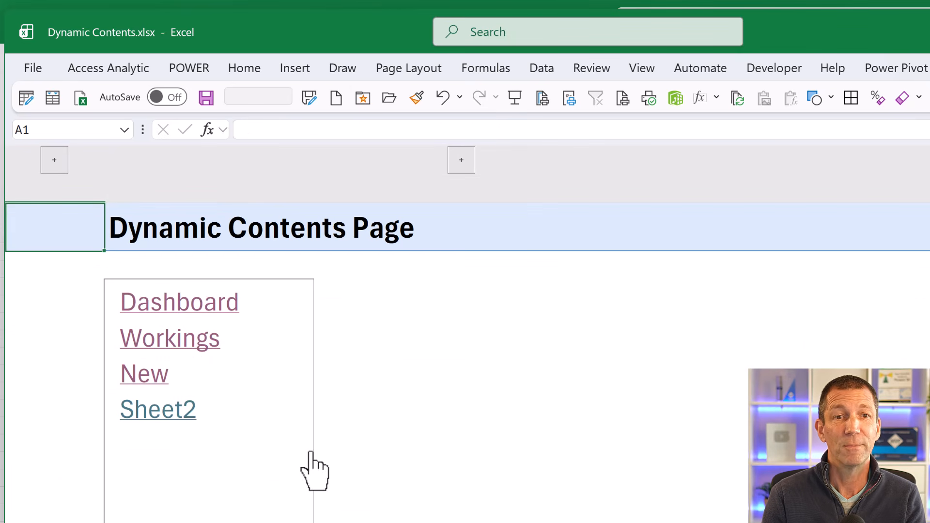
- Enter a formula in H3 of the Contents sheet that references cell A1 across all sheets from Start to End
left_click(613, 300)
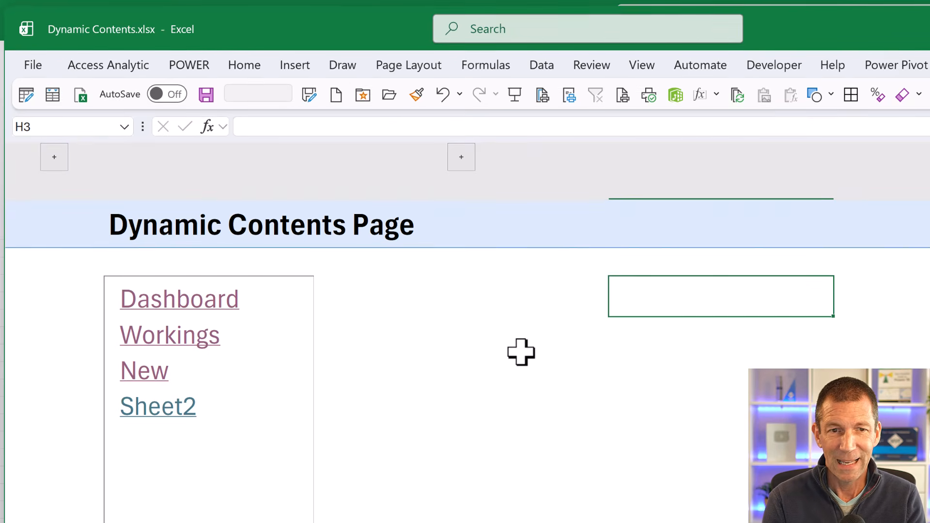
type("=")
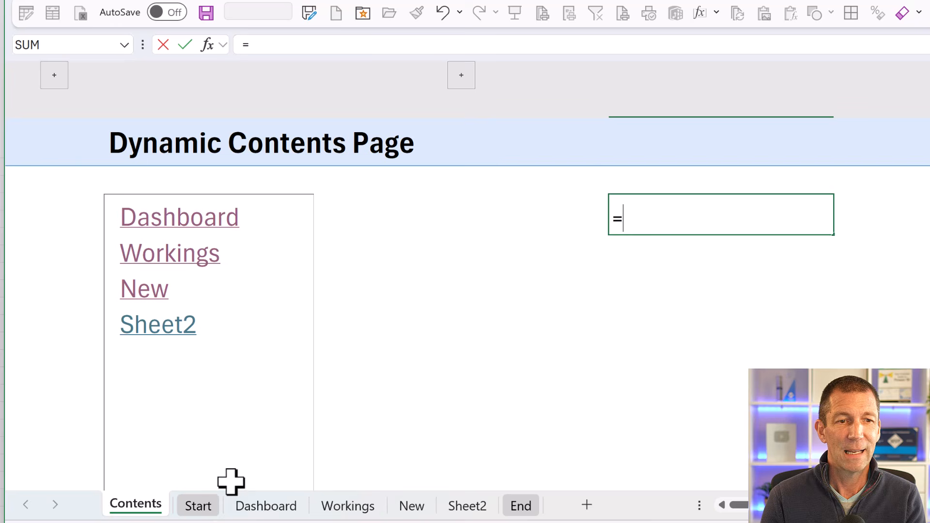
left_click(206, 506)
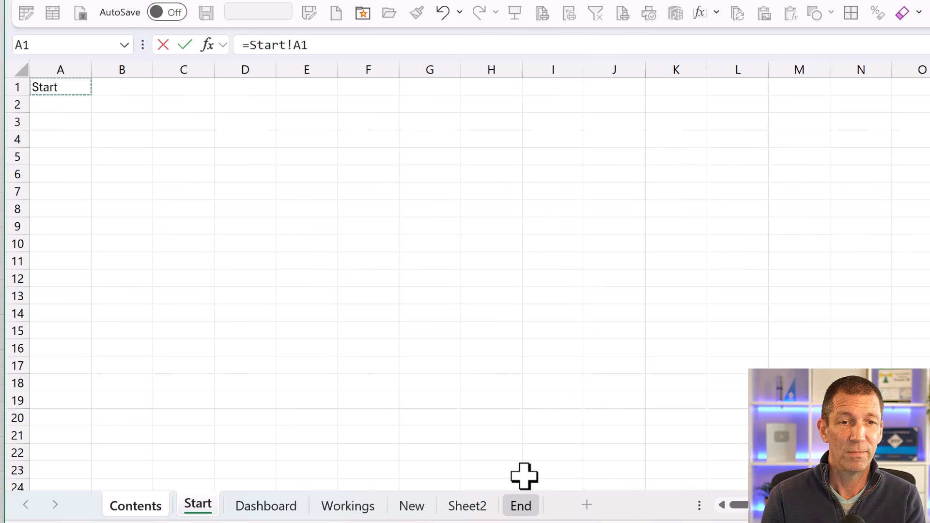
left_click(526, 511, "shift")
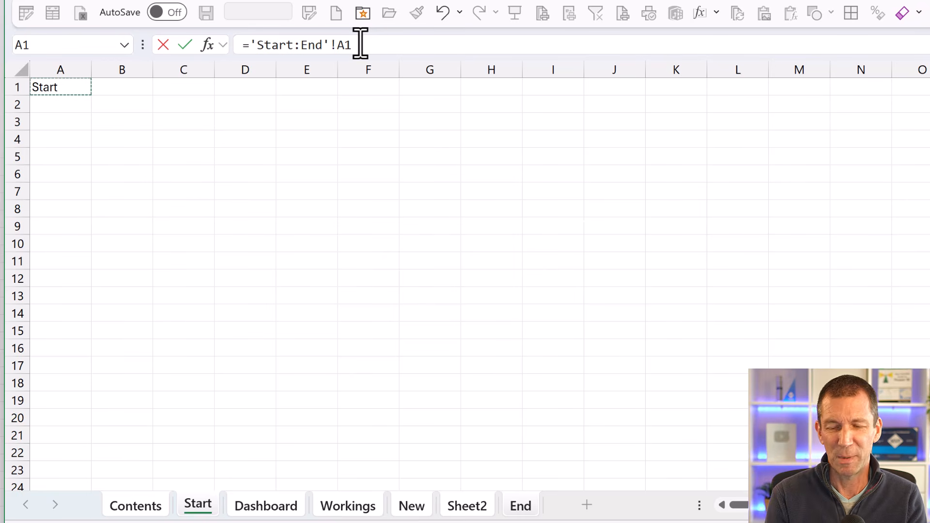
key("Return")
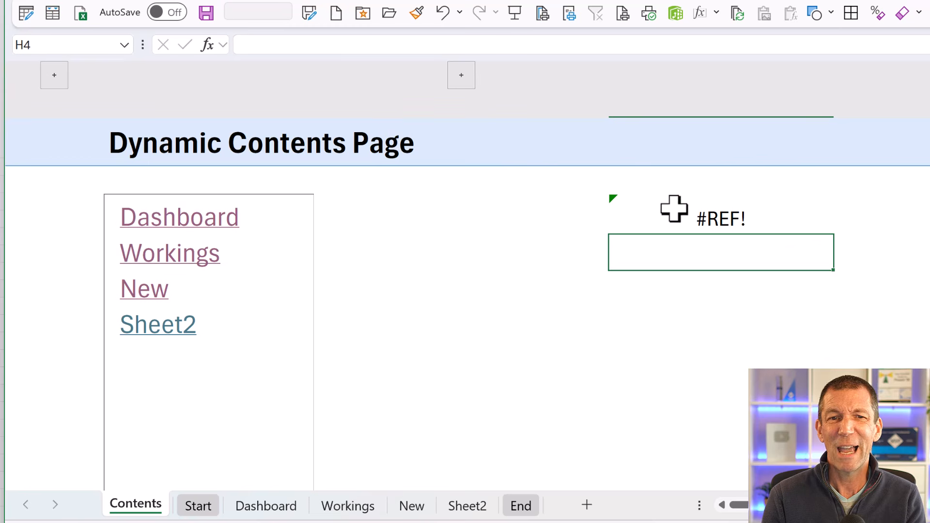
- Wrap the H3 reference in TOCOL so the formula reads =TOCOL( Start:End!A1 )
left_click(680, 205)
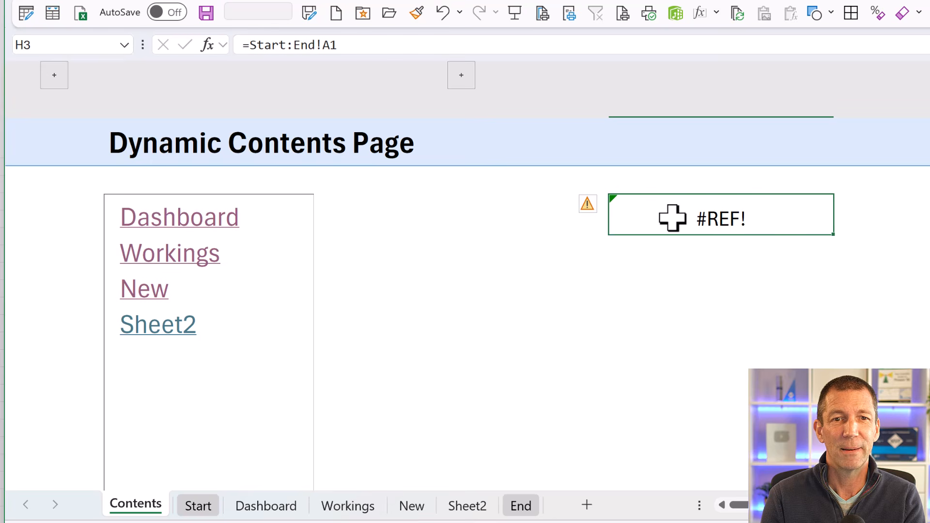
double_click(673, 218)
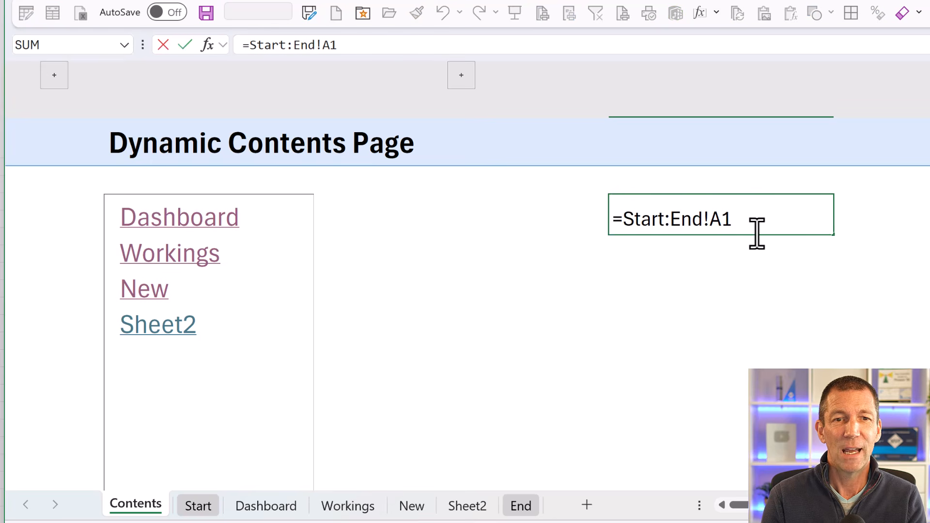
type("TOCO")
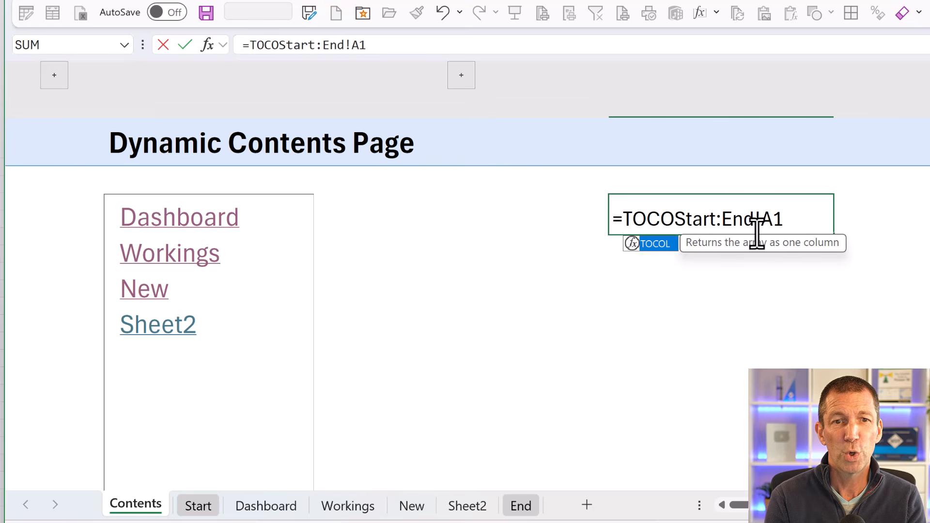
key("Tab")
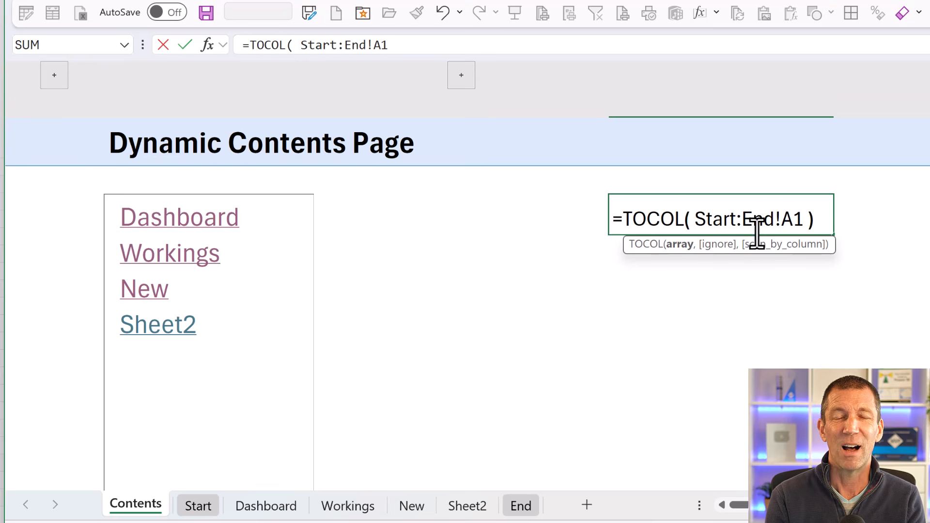
type(")")
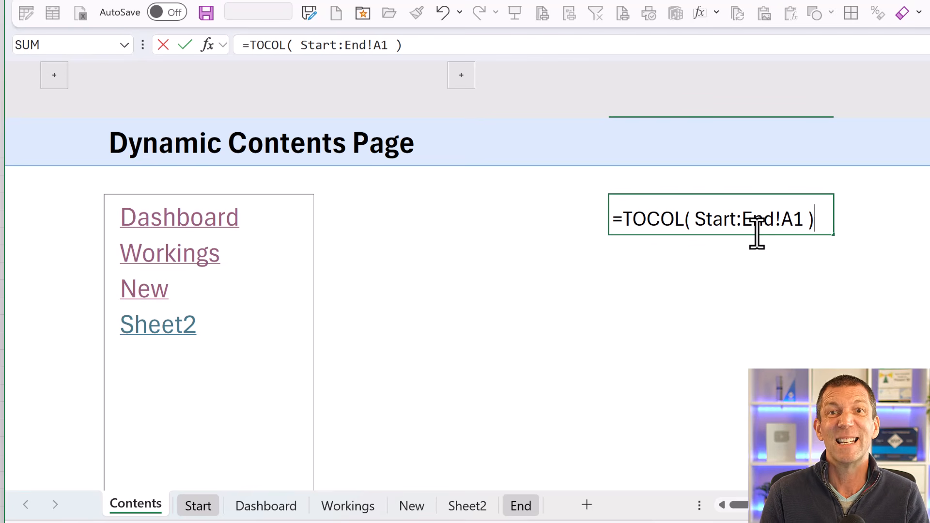
key("Return")
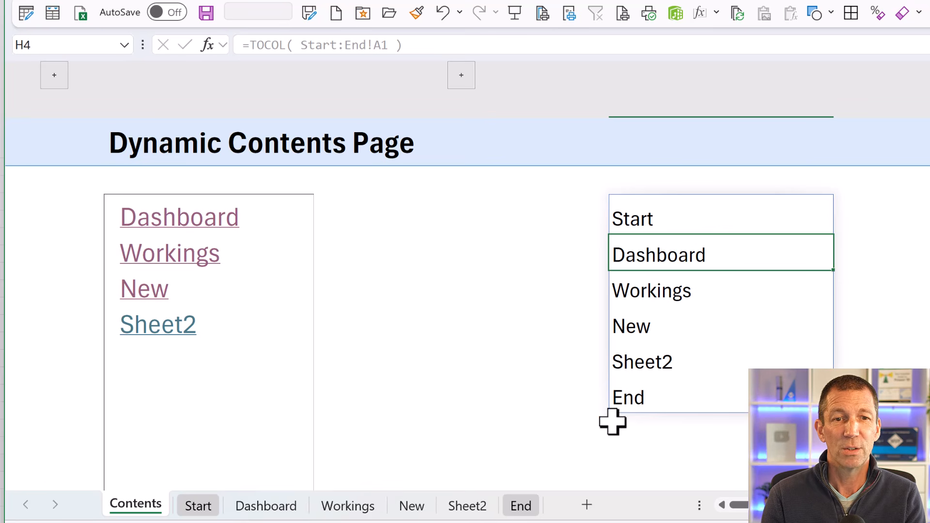
- Duplicate Sheet2 just before the End sheet, rename the copy Sheet3, and check its entry in the Contents list
left_click_drag(468, 512, 531, 508)
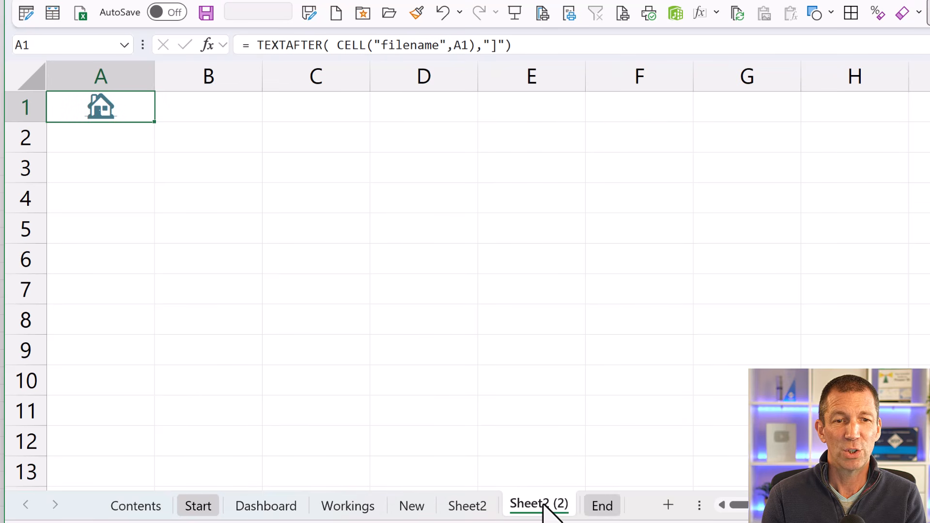
double_click(541, 504)
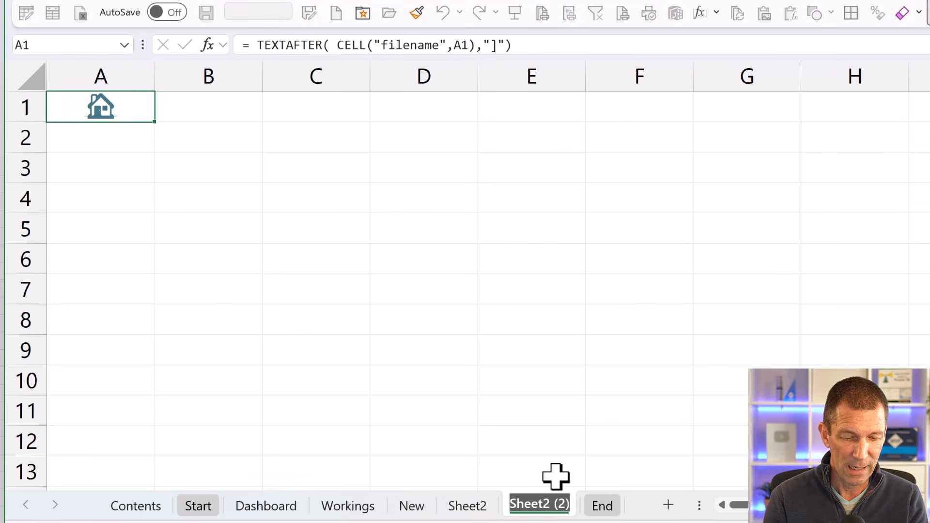
type("Sheet")
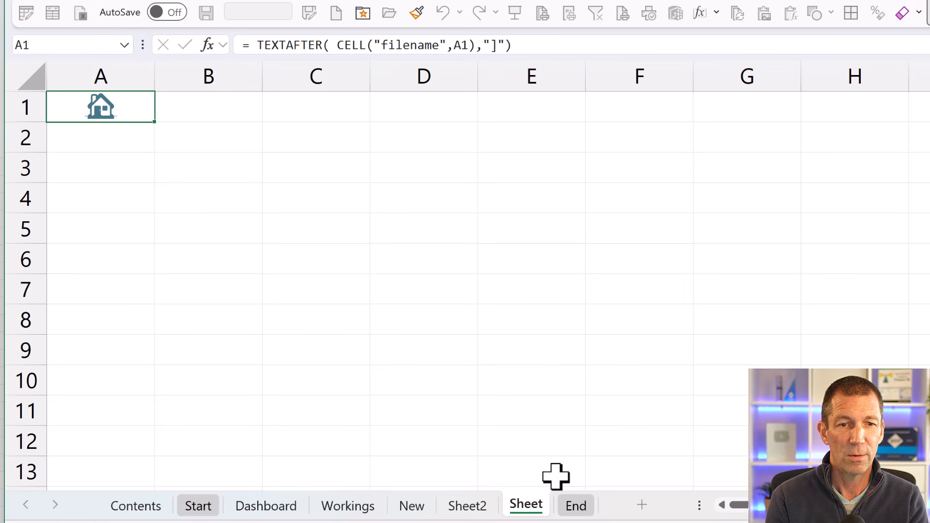
type("3")
key("Return")
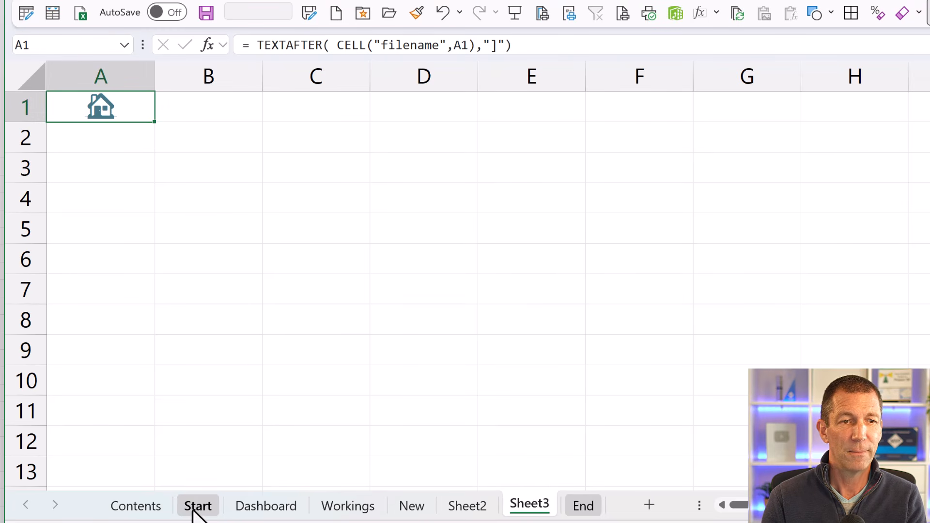
left_click(143, 506)
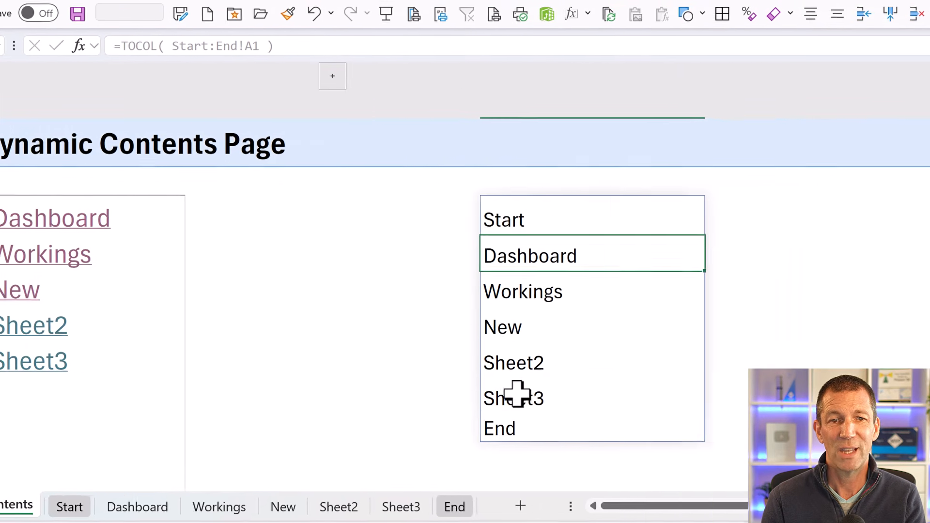
left_click(518, 394)
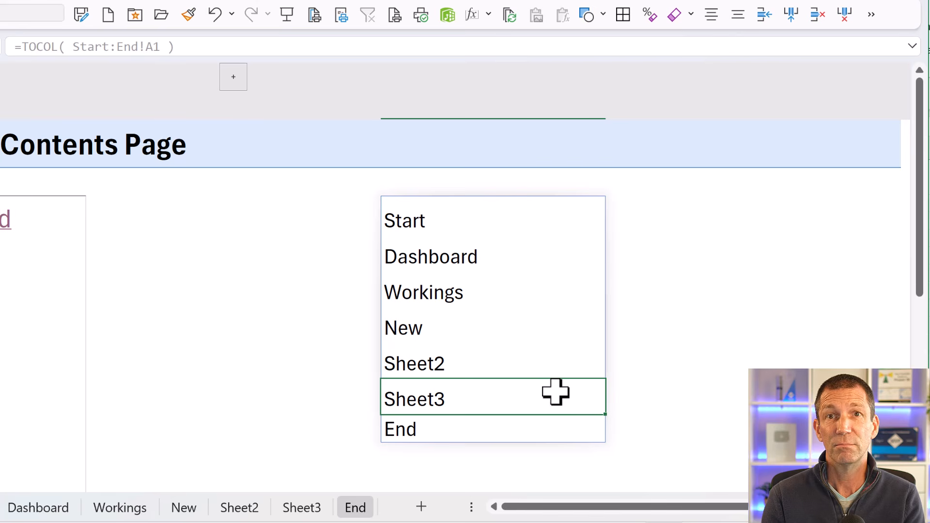
- Wrap the TOCOL formula in H3 in a DROP function with 1 row to remove the Start entry
left_click(435, 215)
left_click(417, 430)
double_click(400, 221)
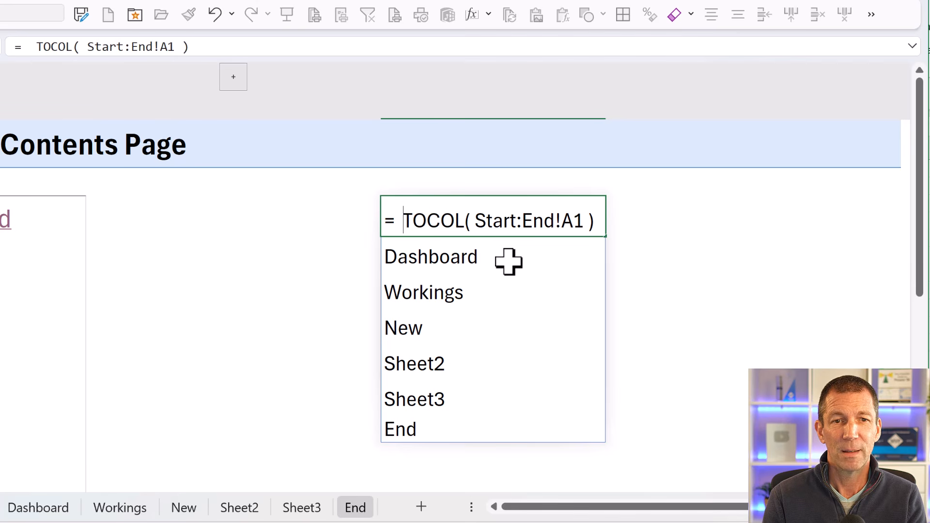
type("DROP")
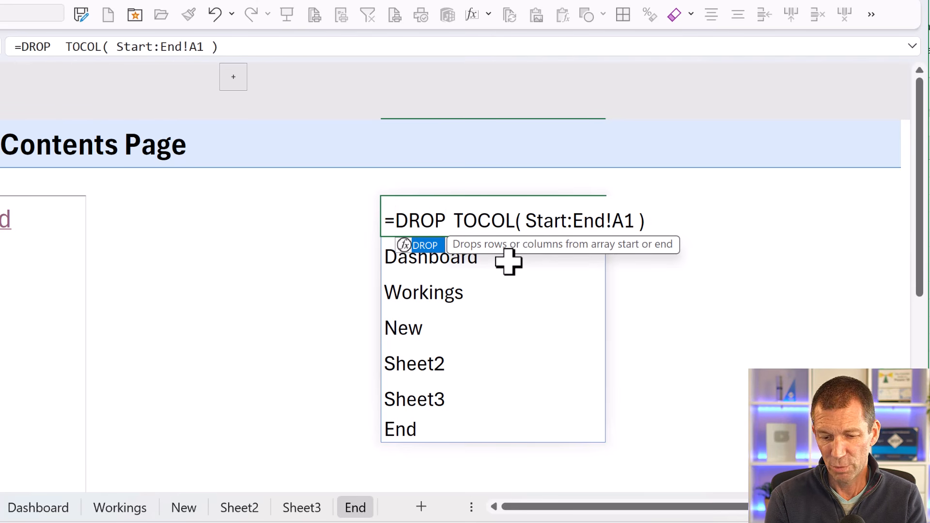
type("(")
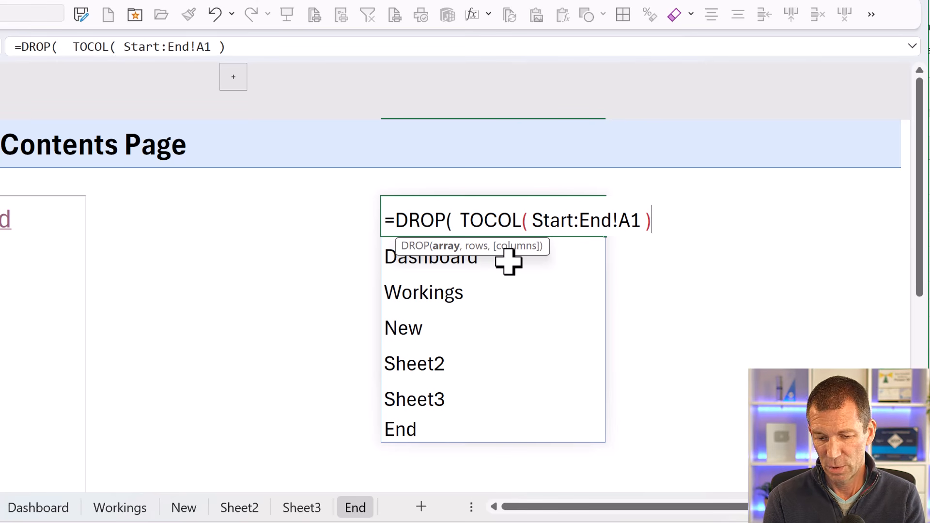
type(", 1")
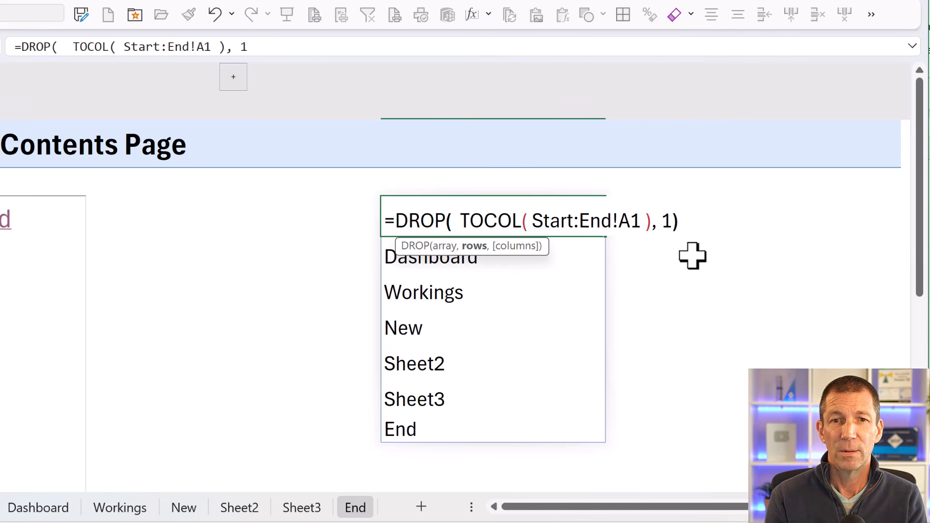
type(")")
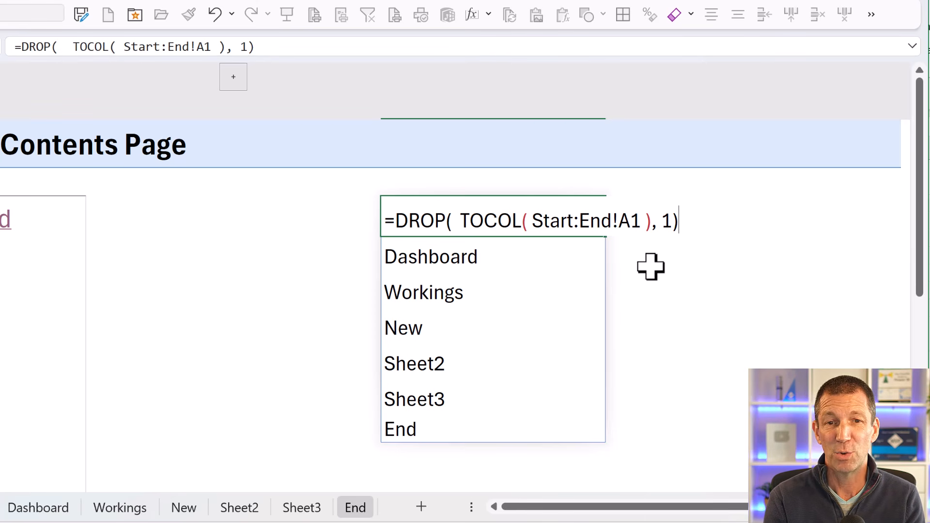
key("Return")
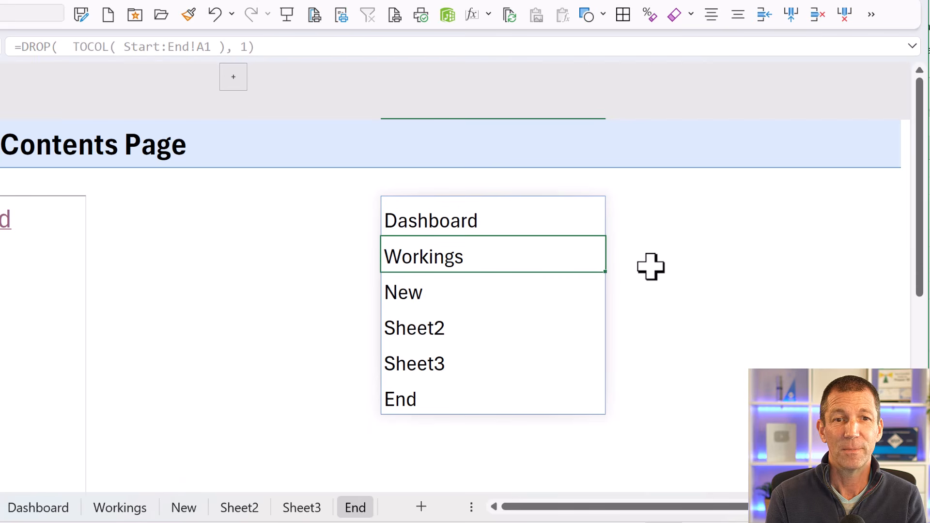
- Nest the H3 formula in a second DROP with -1 rows to remove the End entry
double_click(455, 216)
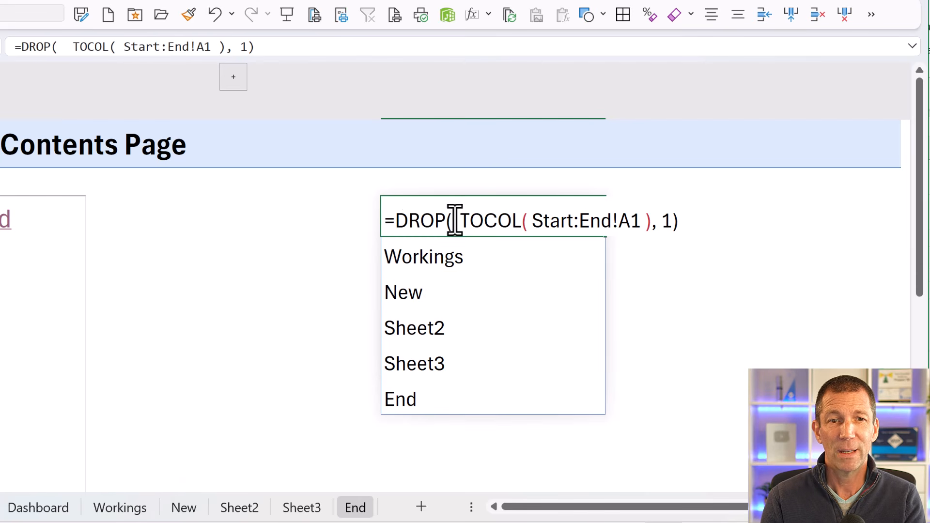
left_click(396, 220)
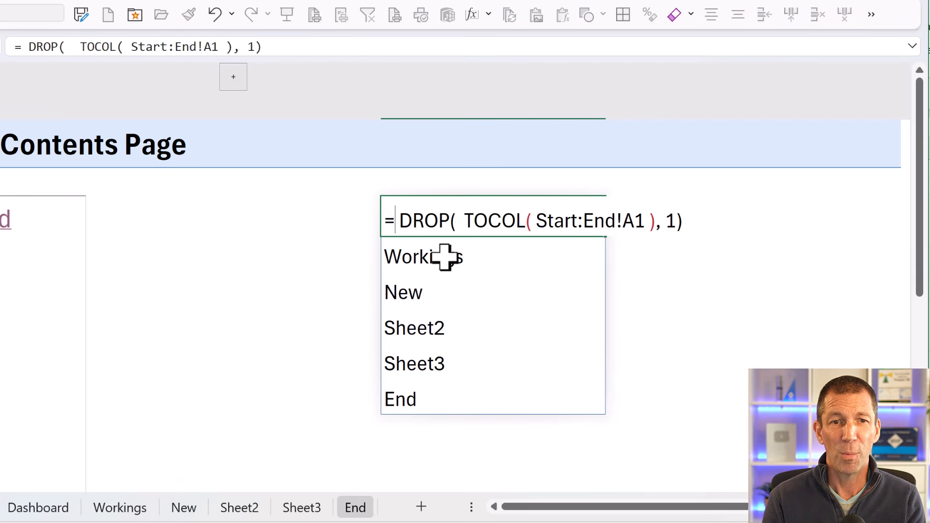
type("DROP(")
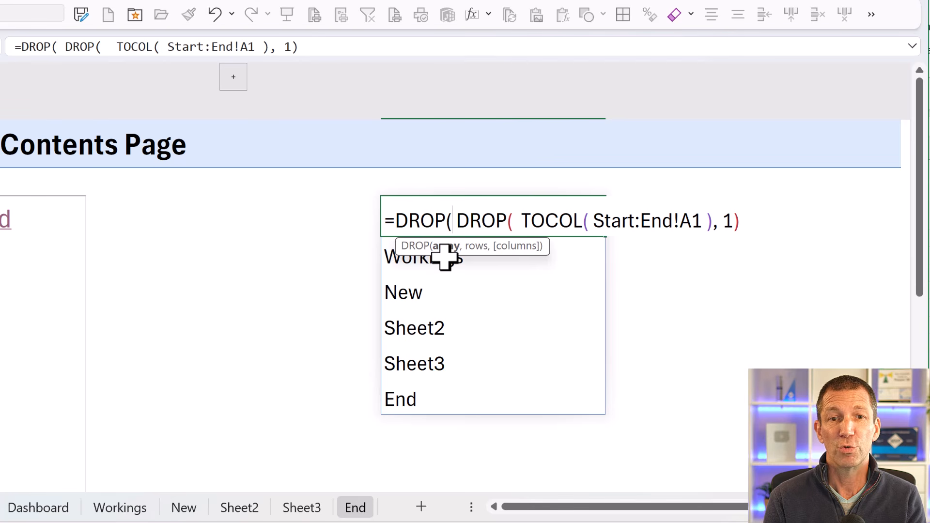
type(",-1")
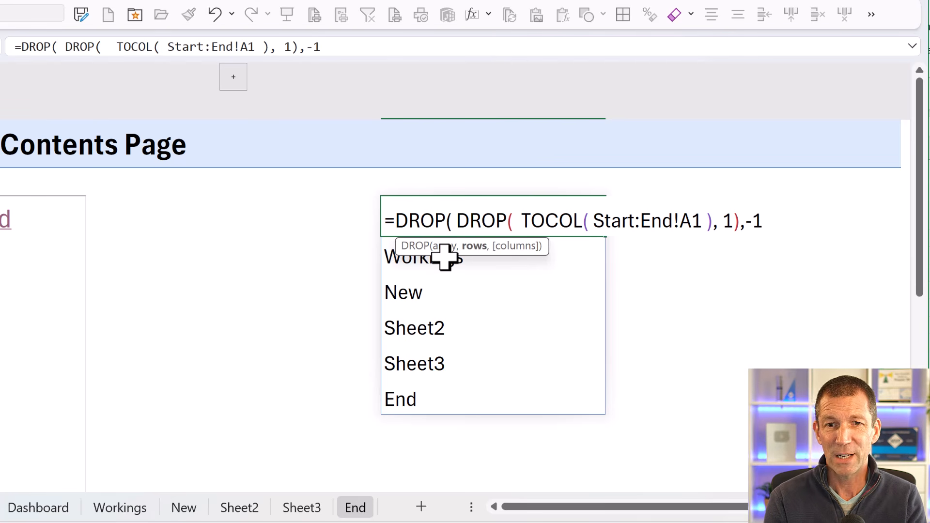
type(")")
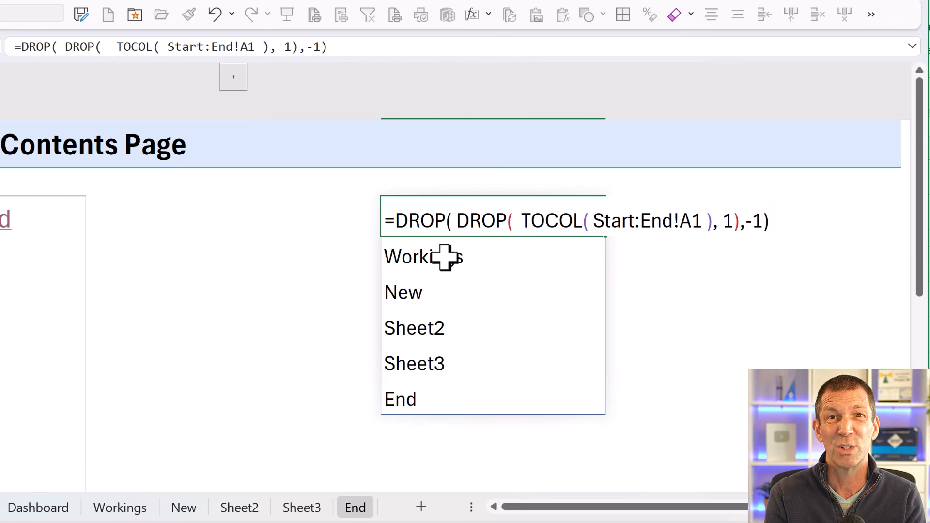
key("Return")
key("Up")
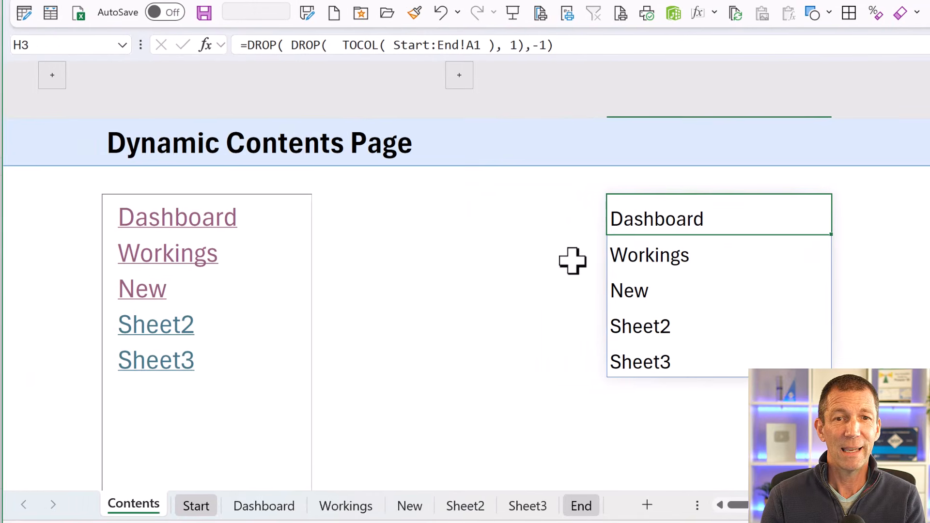
- Expand the grouped helper column on Contents, compare the formula in B3 with the one in H3, and collapse the group again
left_click(54, 75)
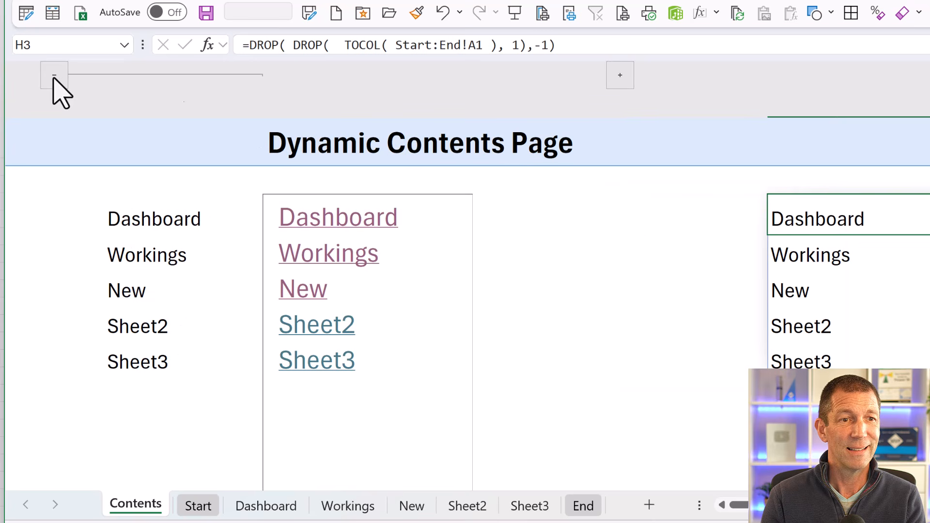
left_click(145, 215)
double_click(155, 219)
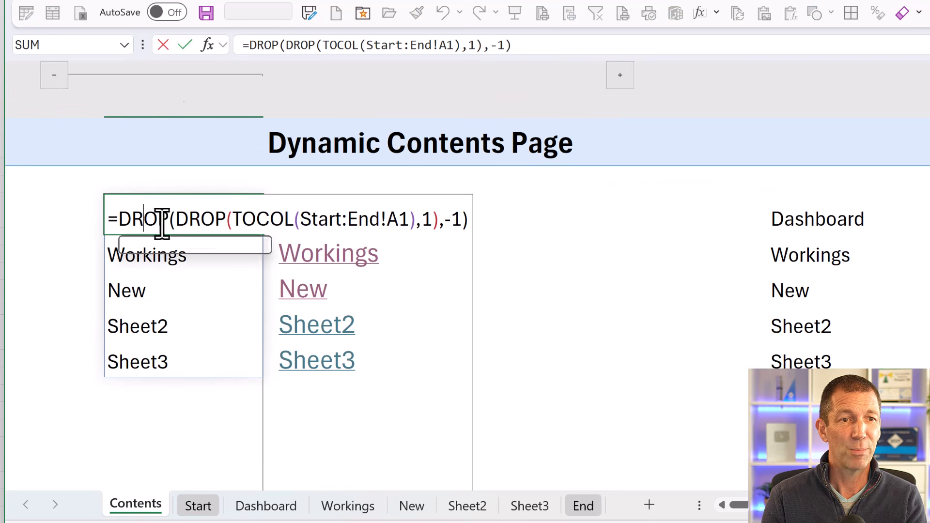
key("Escape")
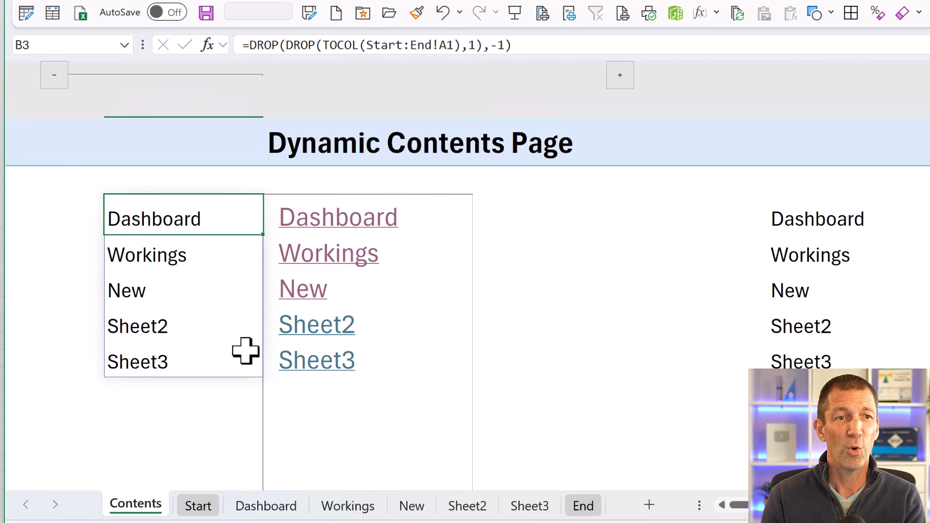
left_click(53, 78)
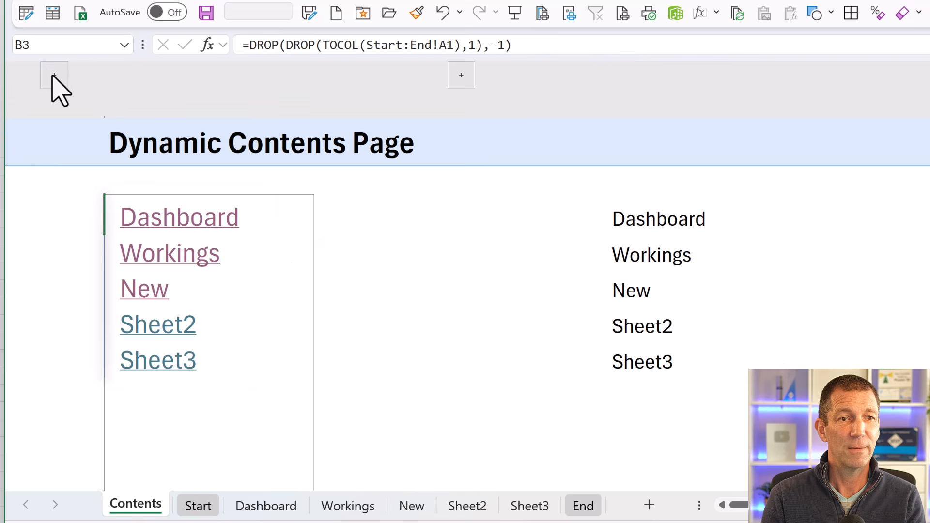
left_click(652, 221)
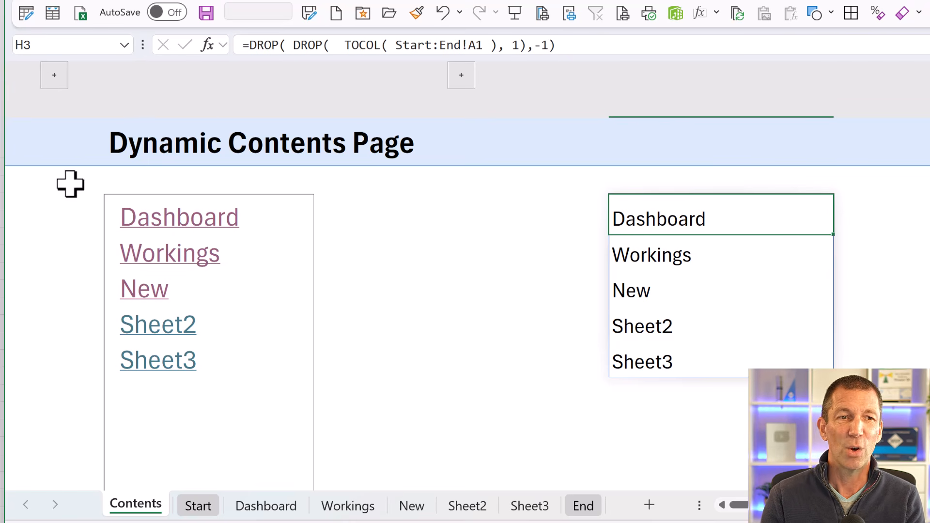
left_click(54, 76)
left_click(54, 76)
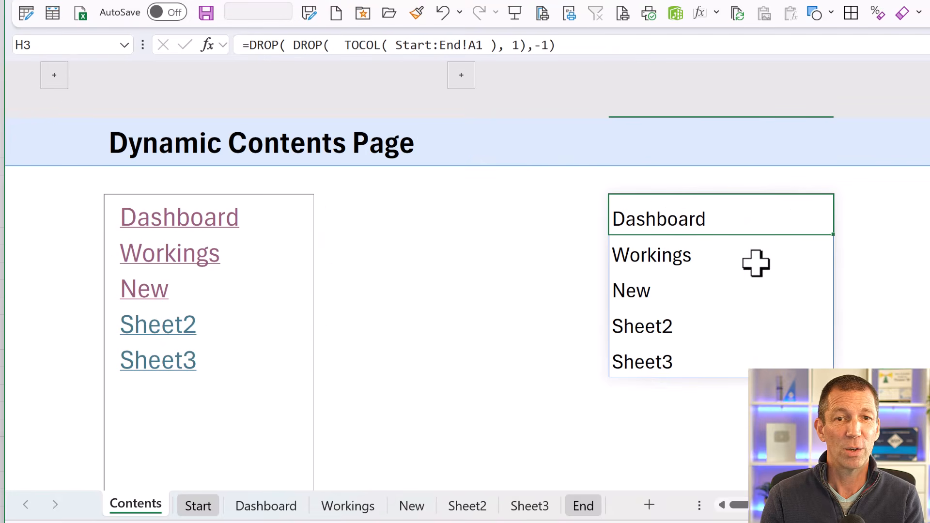
left_click(892, 222)
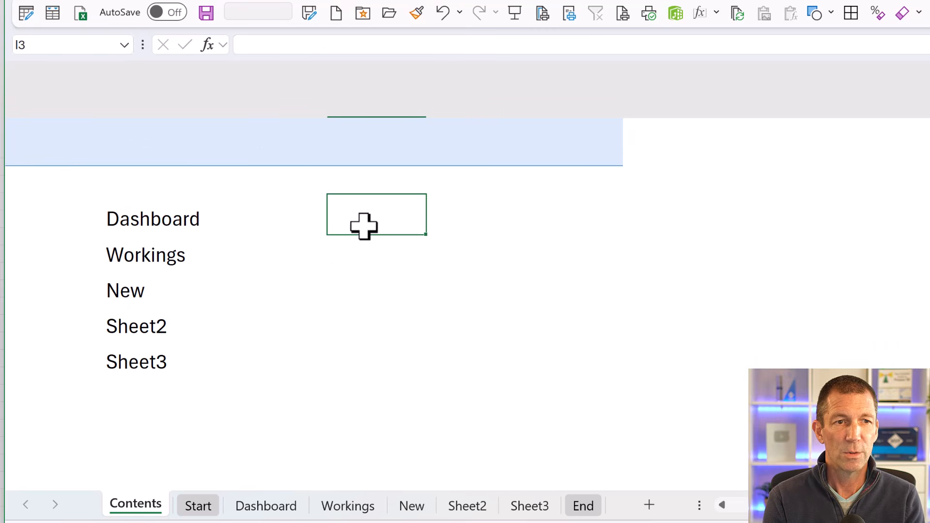
type("=")
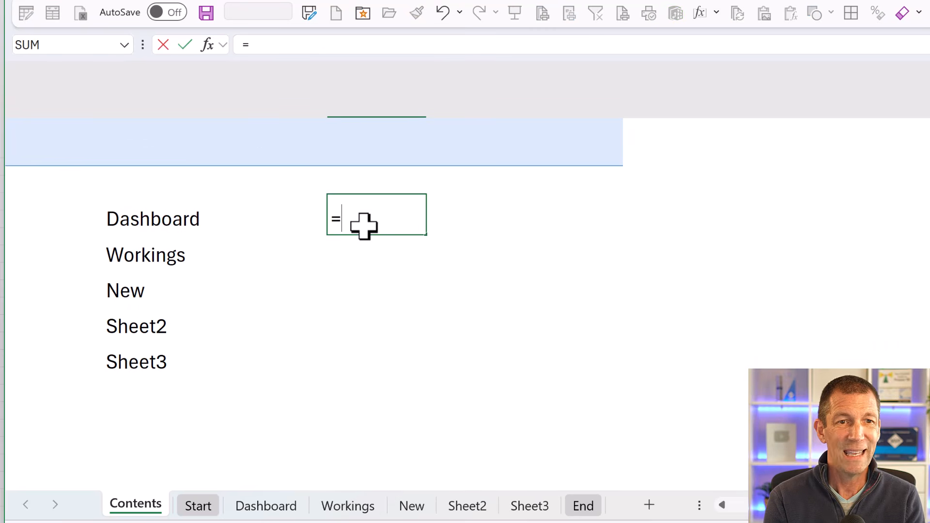
type("hyp")
key("Tab")
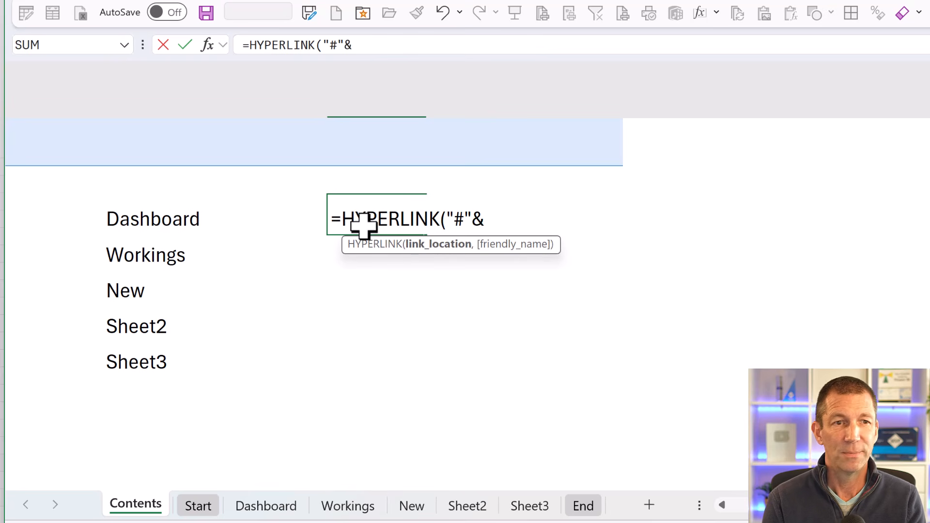
left_click(173, 217)
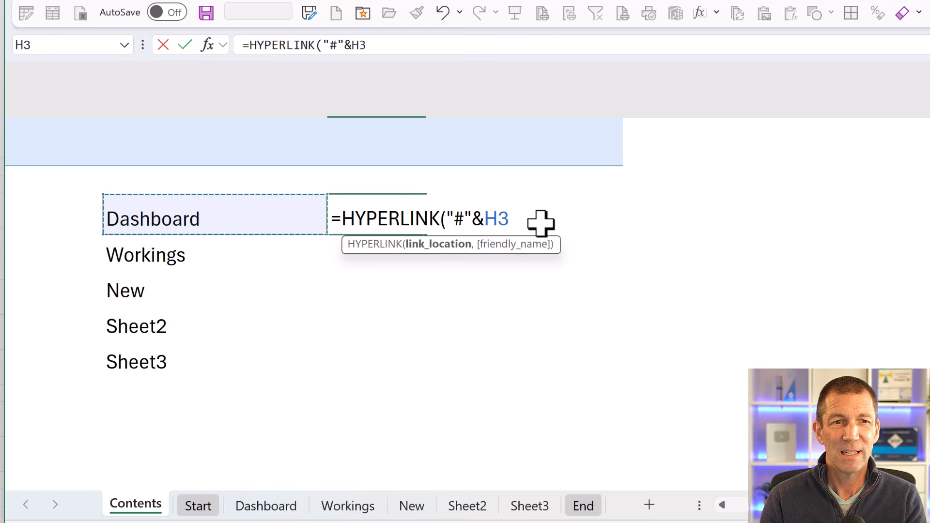
key("Escape")
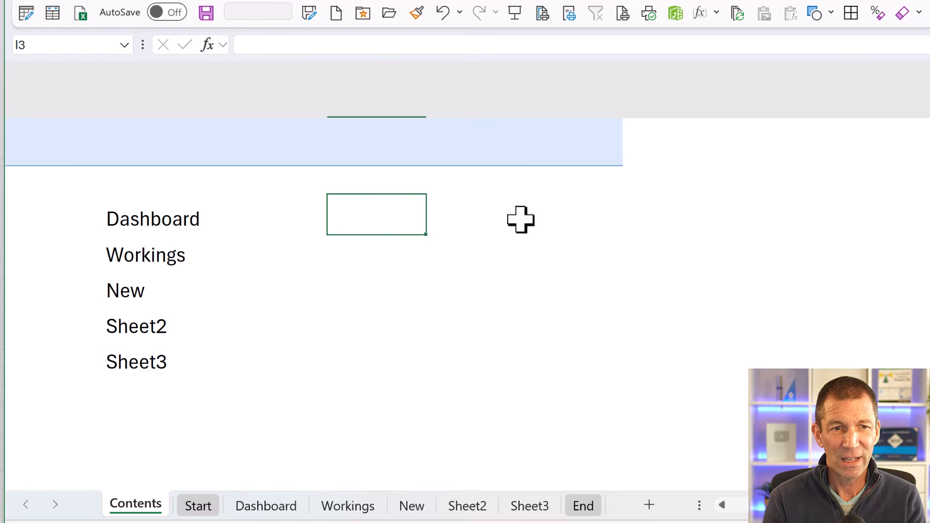
- Enter a direct reference to cell A1 of the Dashboard sheet in I3 on Contents and inspect its syntax
type("=")
left_click(271, 508)
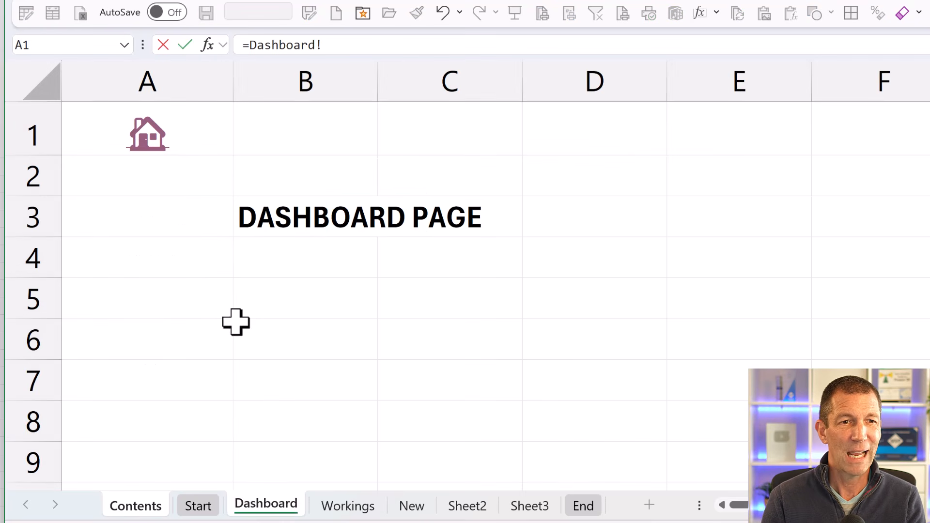
left_click(204, 127)
key("Return")
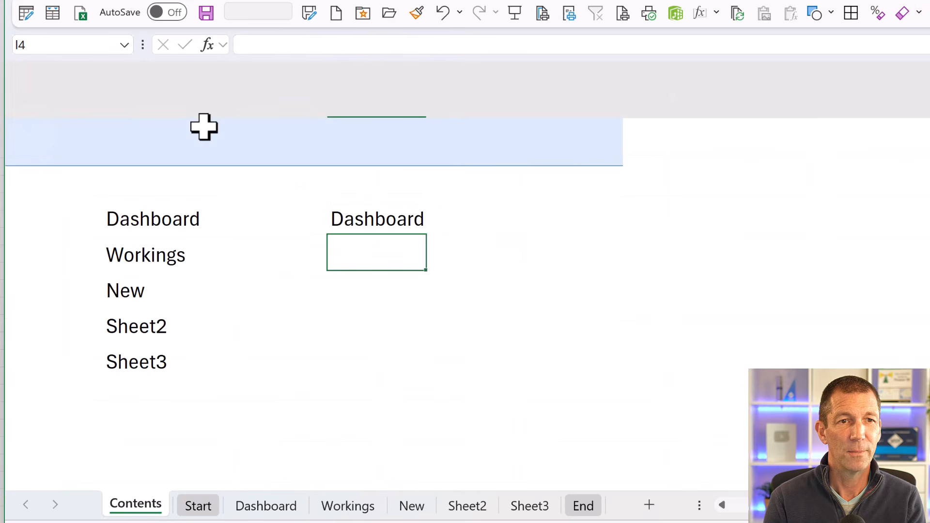
key("Up")
double_click(402, 226)
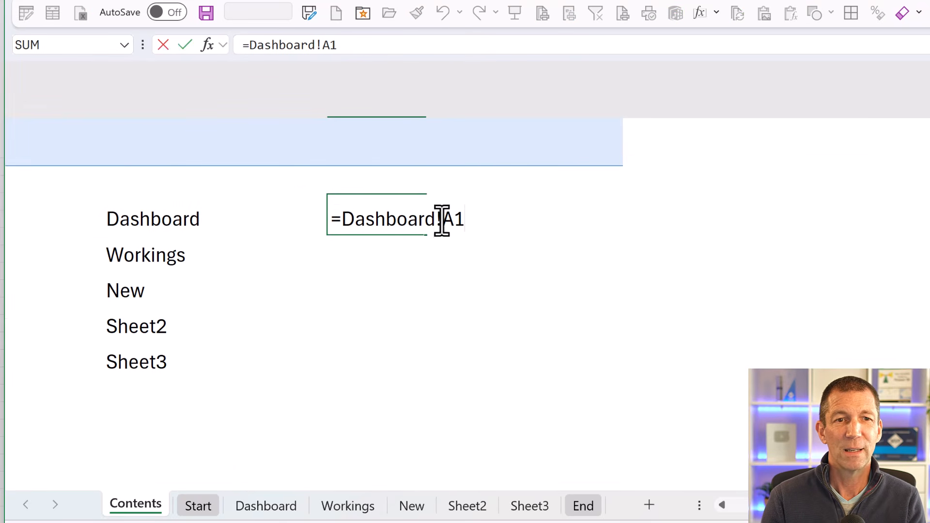
key("ctrl+Return")
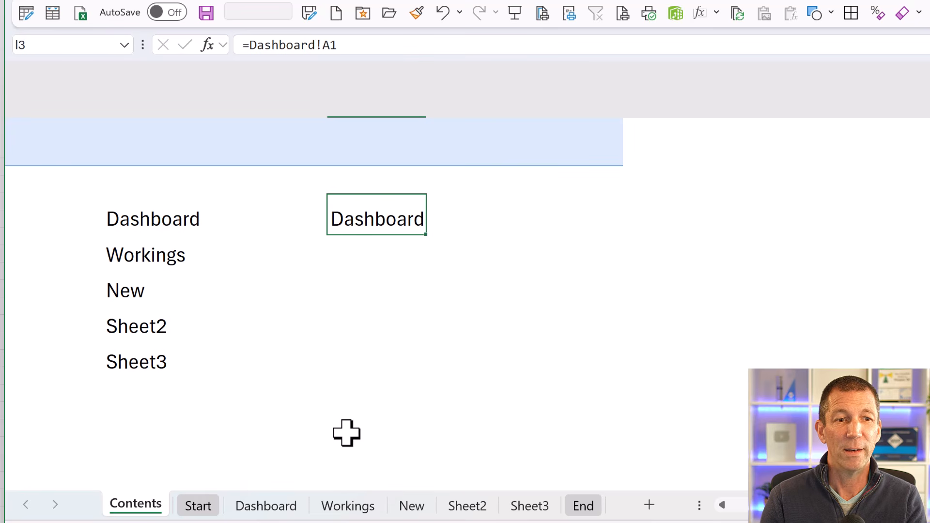
- Rename the Dashboard sheet to Dash board, follow its house link back to Contents, and check the reference in I3
left_click(277, 507)
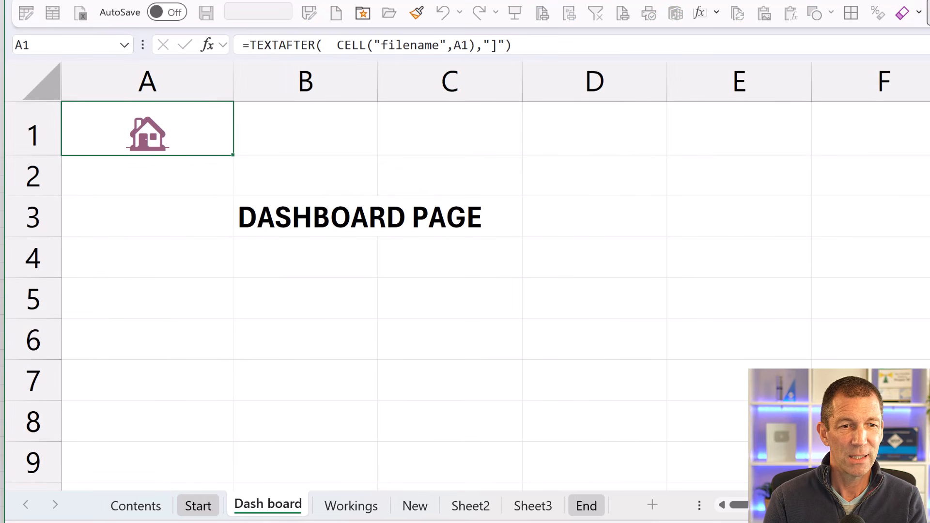
key("Return")
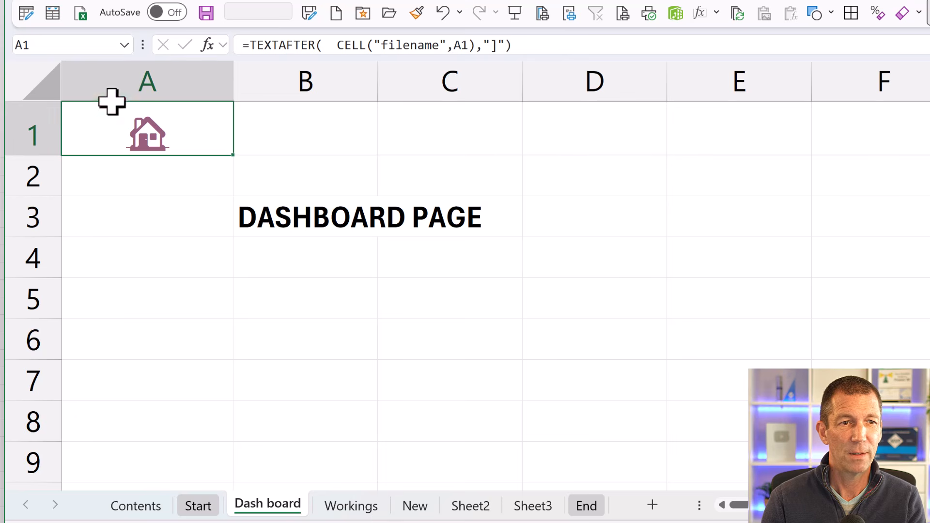
left_click(148, 134)
left_click(917, 202)
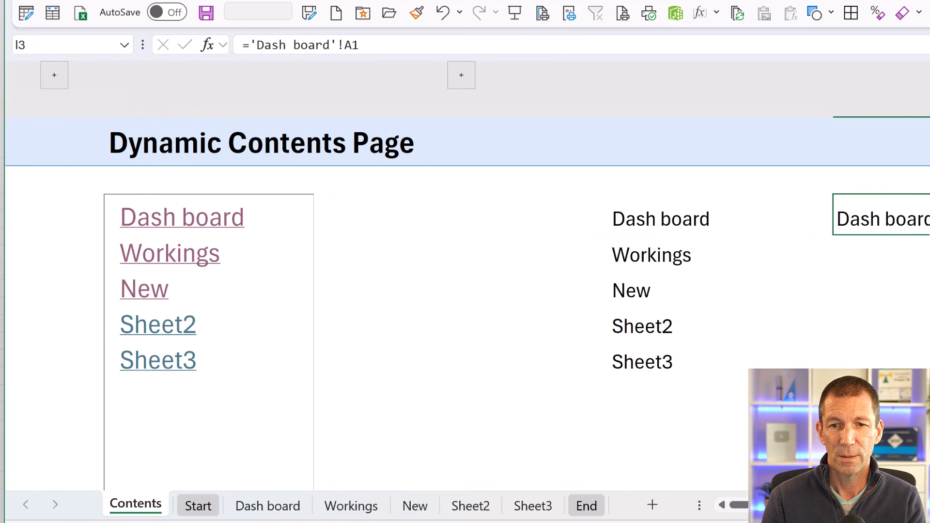
scroll(465, 290, "right", 10)
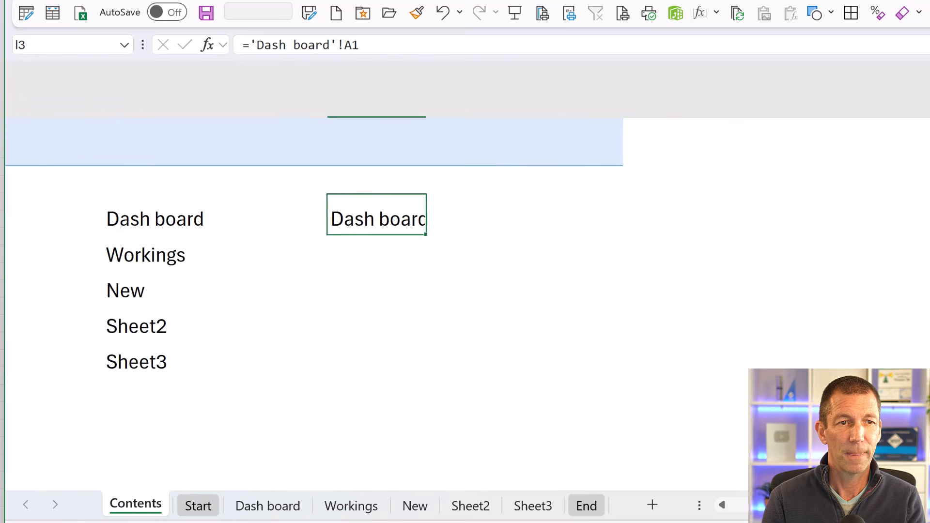
- Copy the reference text 'Dash board'!A1 from the formula in I3, leaving the cell unchanged
double_click(262, 227)
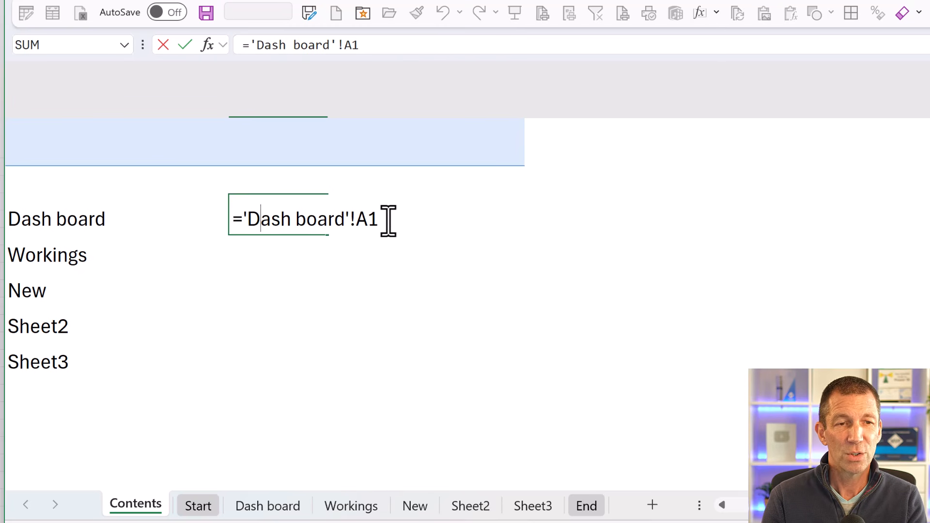
left_click_drag(380, 216, 238, 217)
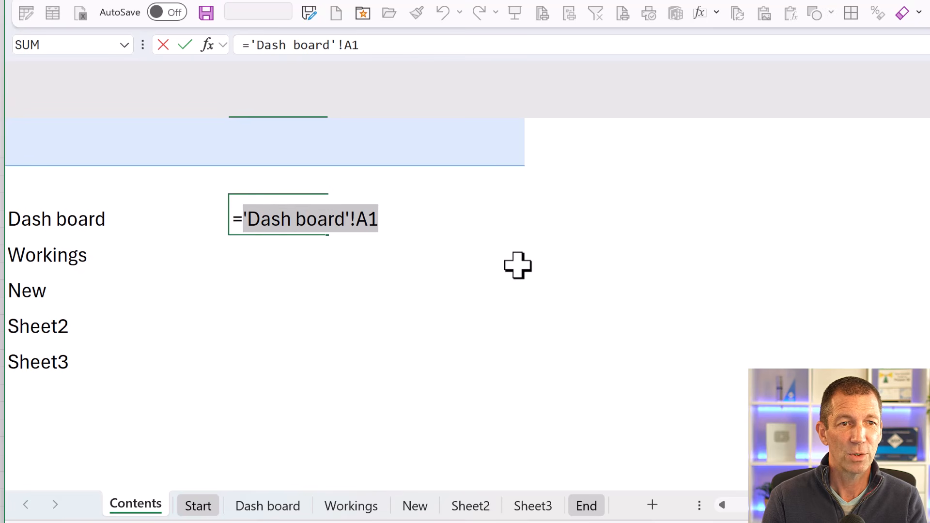
key("Escape")
key("Left")
key("Left")
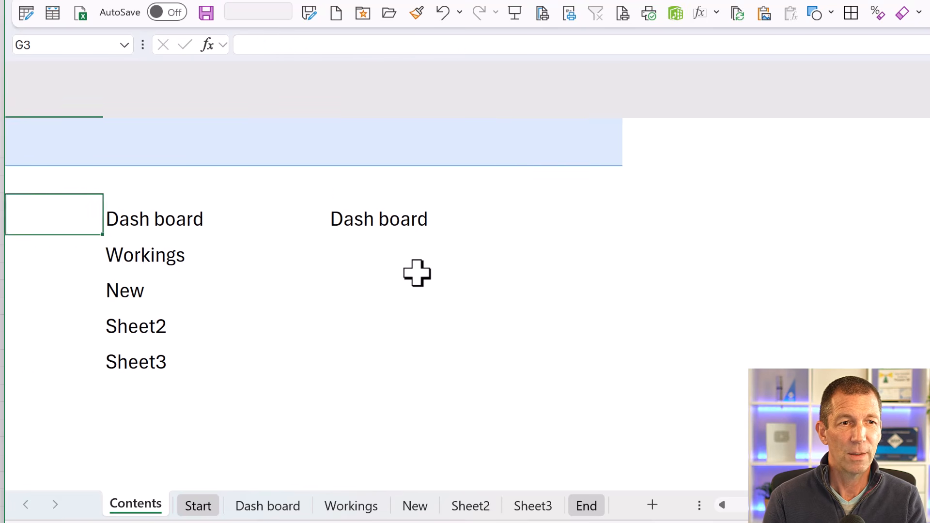
key("Right")
key("Right")
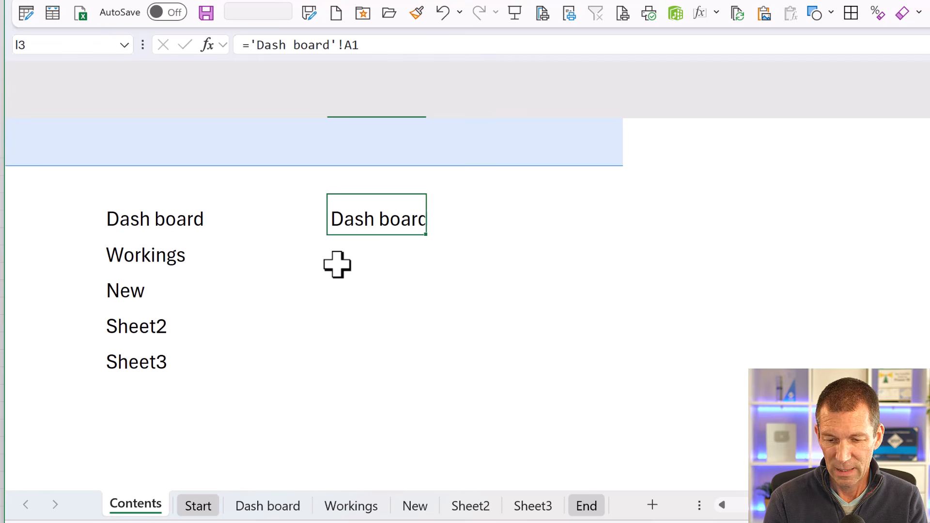
- Replace the contents of I3 with the formula =HYPERLINK("#'Dash board'!A1")
type("=hyp")
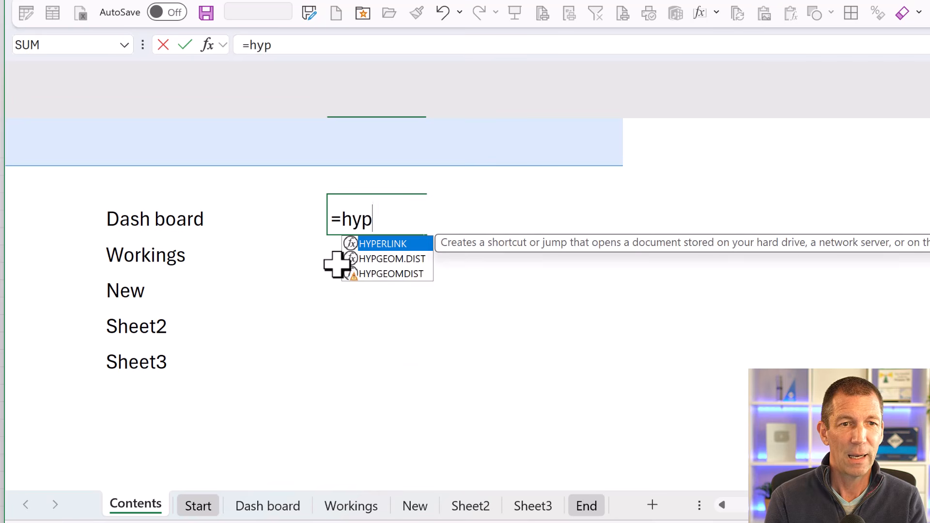
key("Tab")
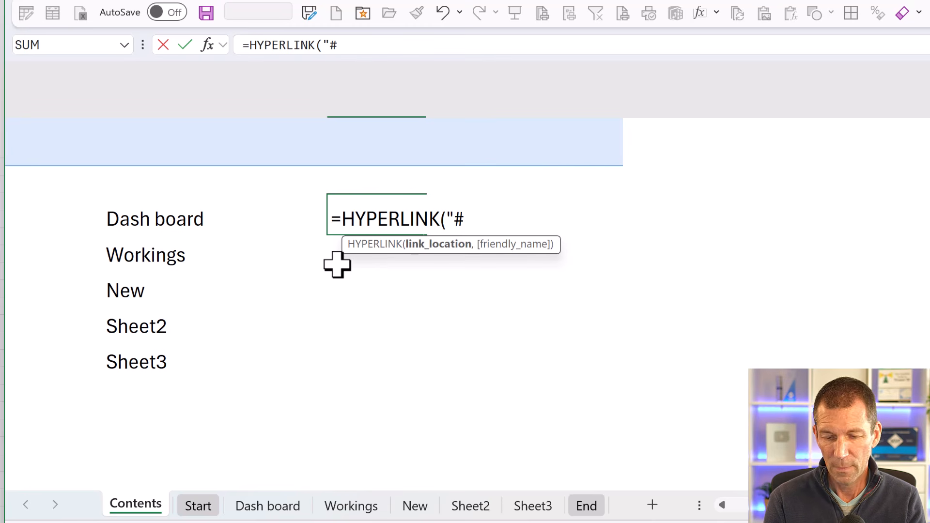
type("\"#")
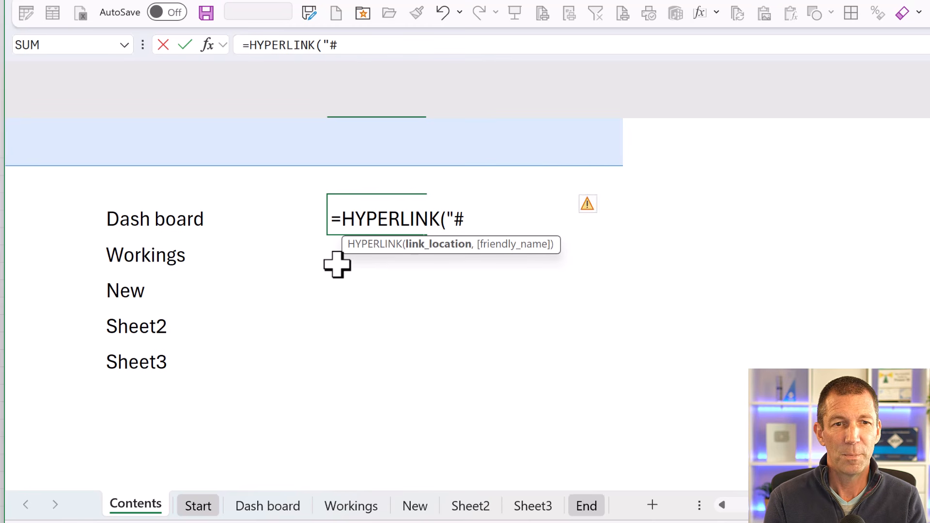
type("'Dash board'!A1")
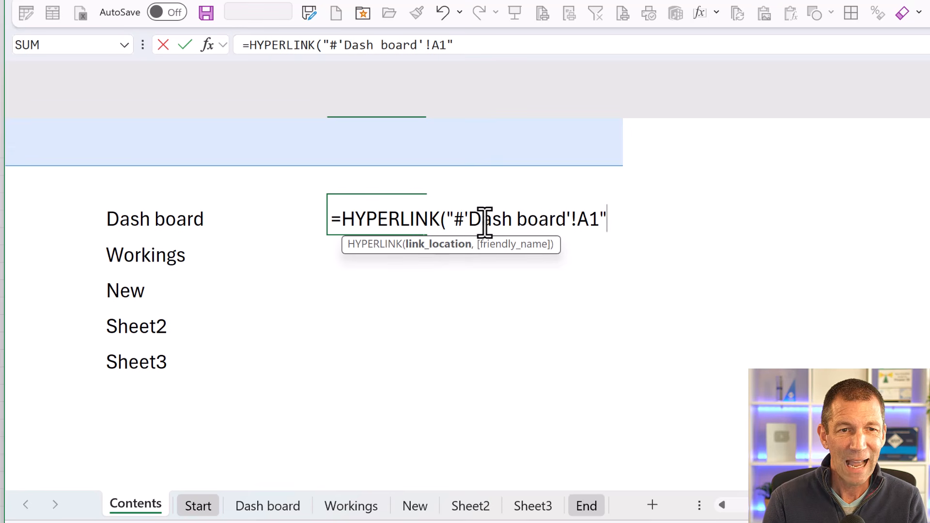
left_click(469, 219)
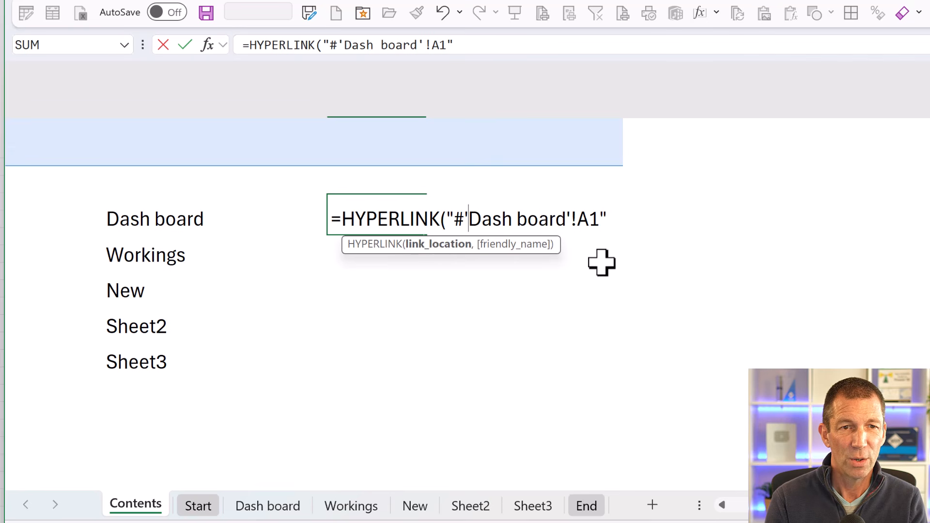
type("\"")
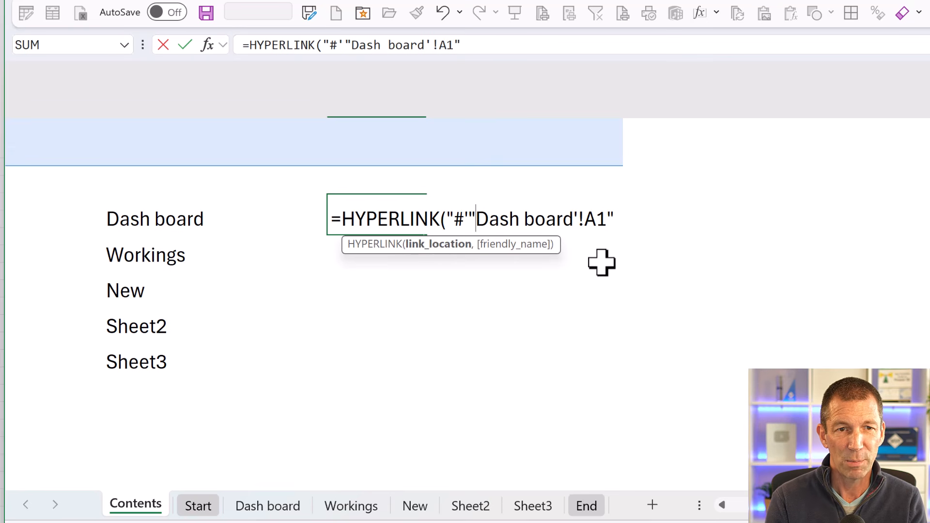
key("BackSpace")
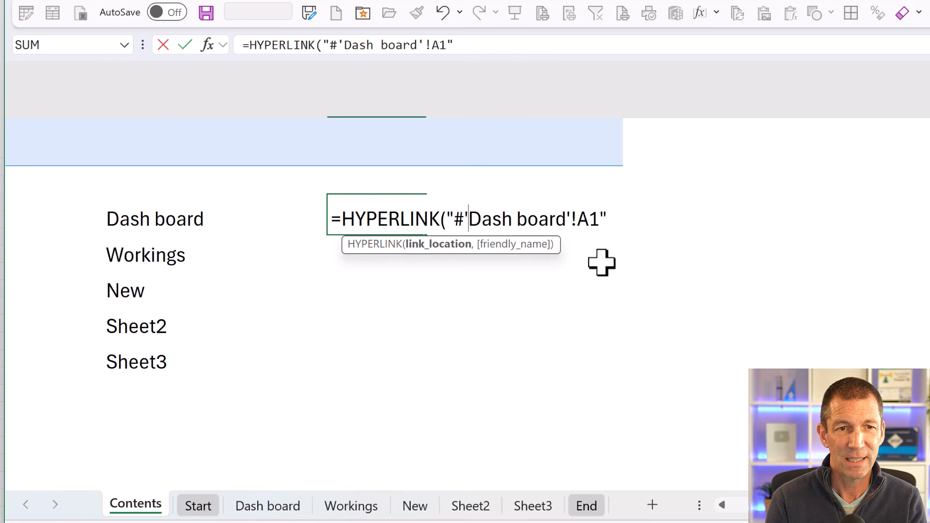
key("shift+Return")
key("Down")
- In the I3 formula, close the text after the opening apostrophe, add an ampersand, and remove the fixed sheet name Dash board
key("F2")
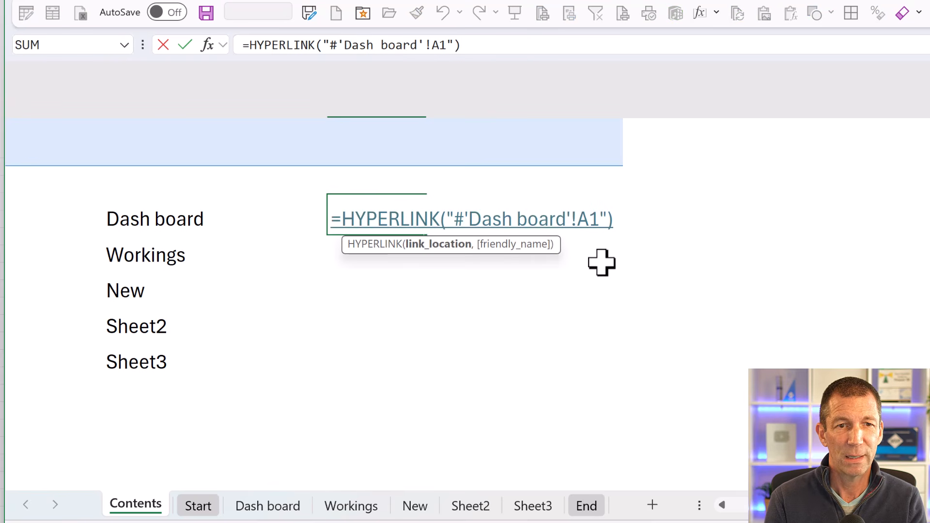
key("Left")
key("Left")
key("Left")
key("Left")
key("Left")
key("Left")
key("Left")
key("Left")
key("Left")
key("Left")
key("Left")
key("Left")
key("Left")
key("Left")
key("Left")
key("Left")
key("Left")
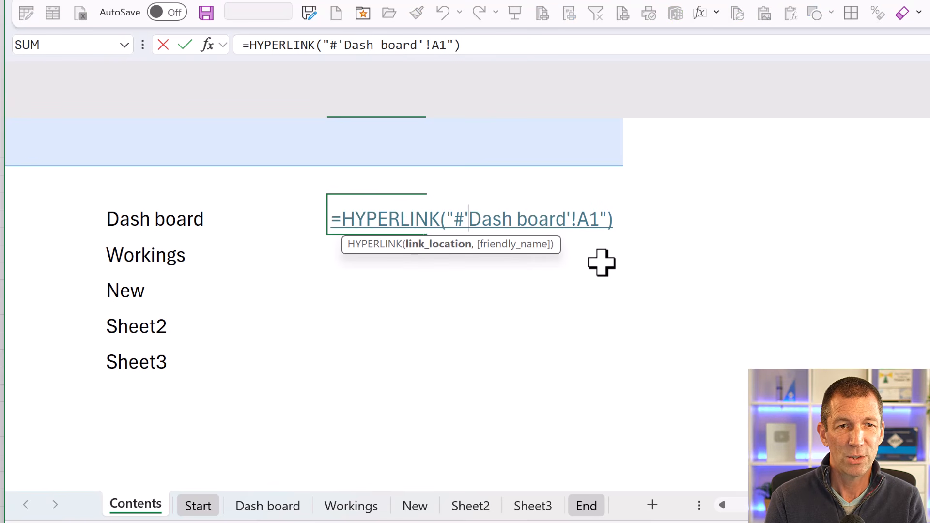
type("\"")
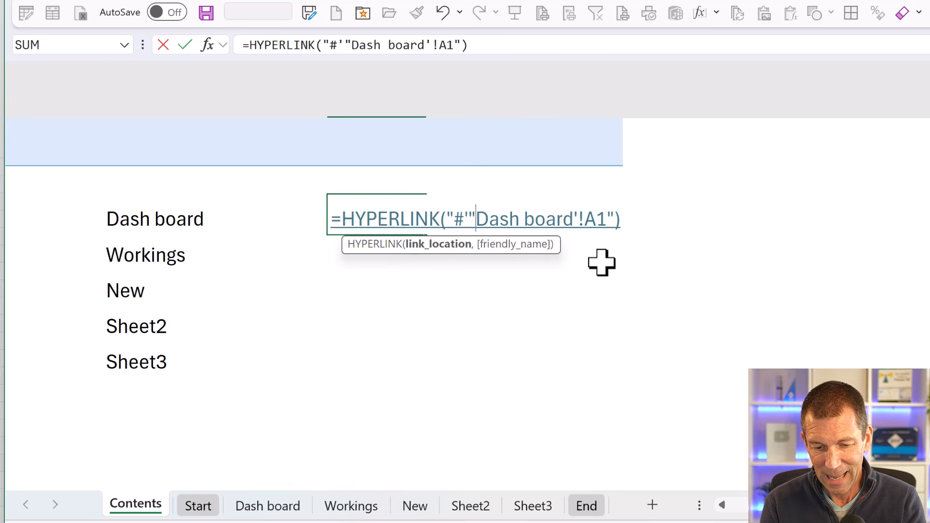
type("&")
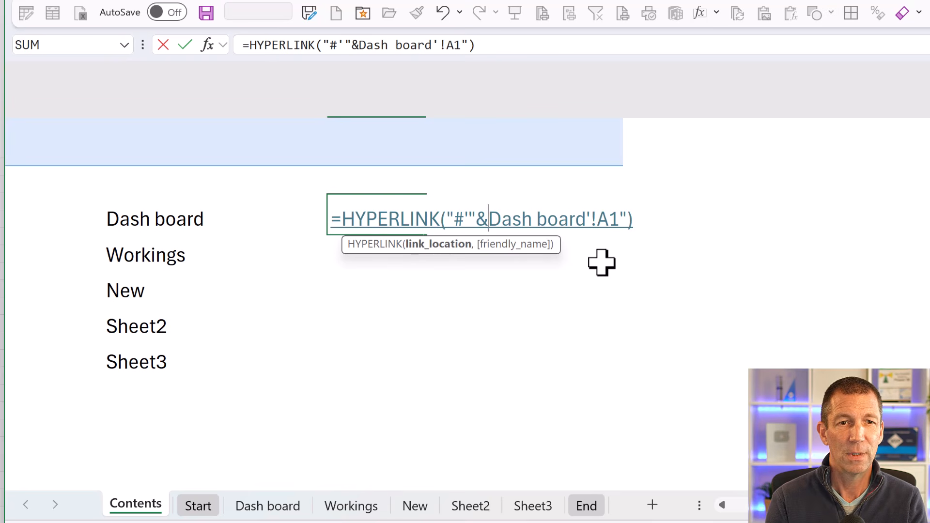
key("shift+Right")
key("shift+Right")
key("shift+Right")
key("shift+Right")
key("shift+Right")
key("shift+Right")
key("shift+Right")
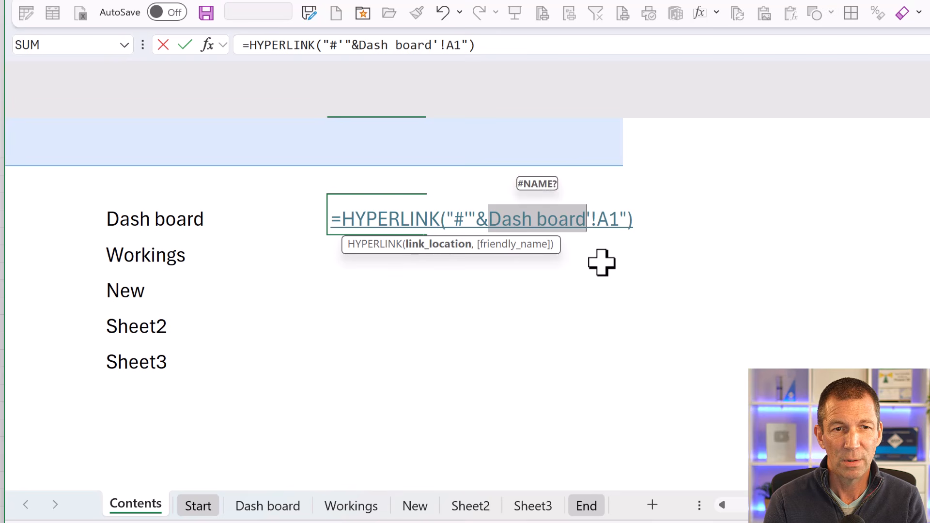
key("Delete")
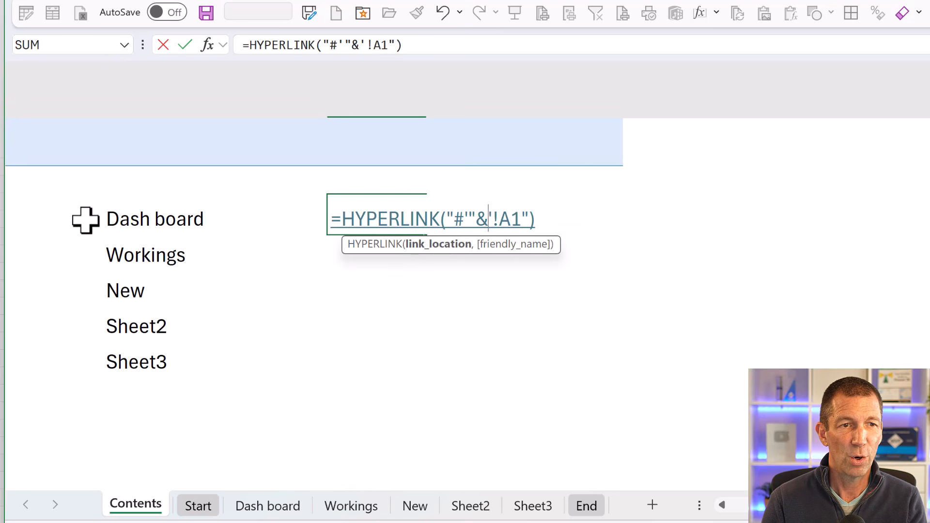
- Insert a reference to H3 in the link location and join the remaining text, completing =HYPERLINK("#'"&H3&"'!A1")
left_click(124, 219)
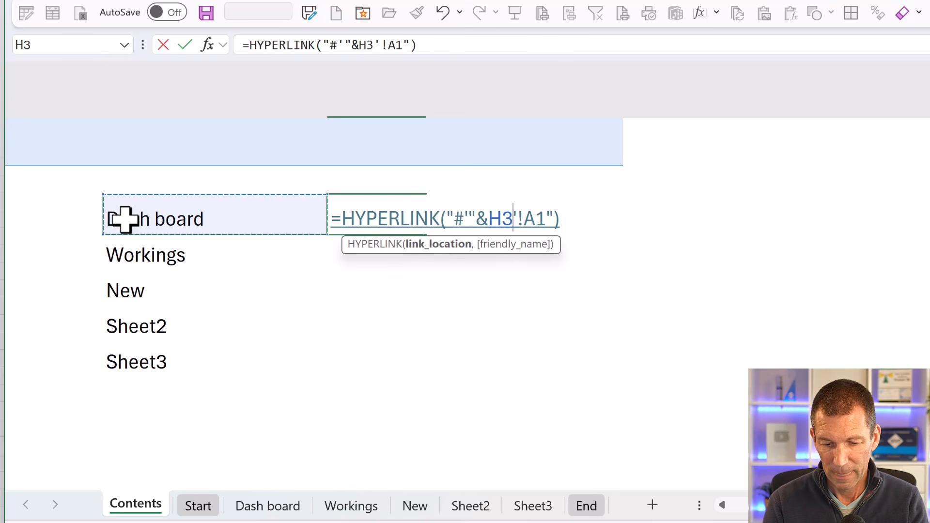
type("&")
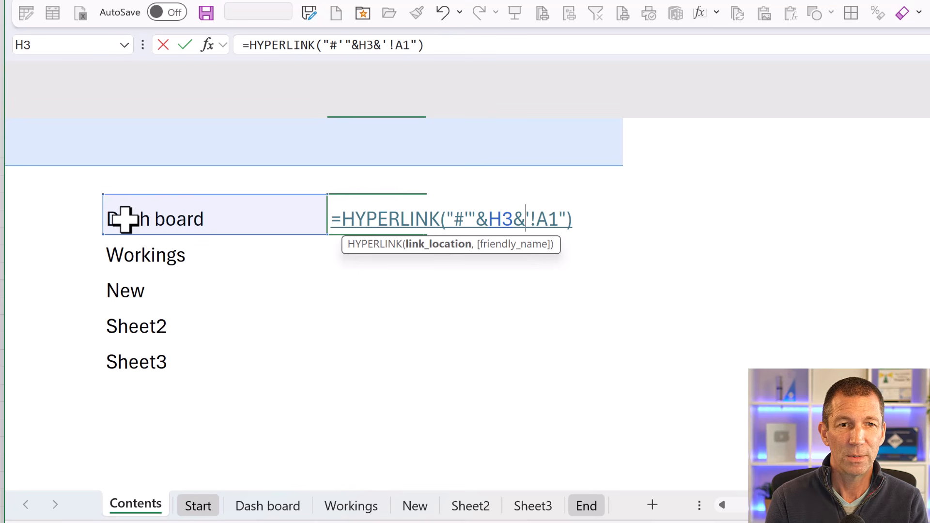
type("\"")
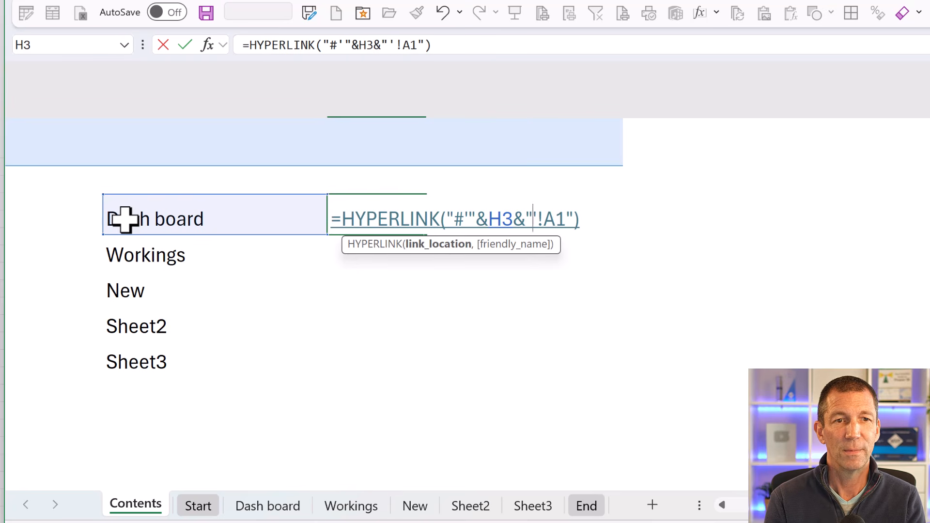
key("Tab")
key("Left")
- Add H3 as the friendly name in the I3 formula, completing =HYPERLINK("#'"&H3&"'!A1",H3)
key("F2")
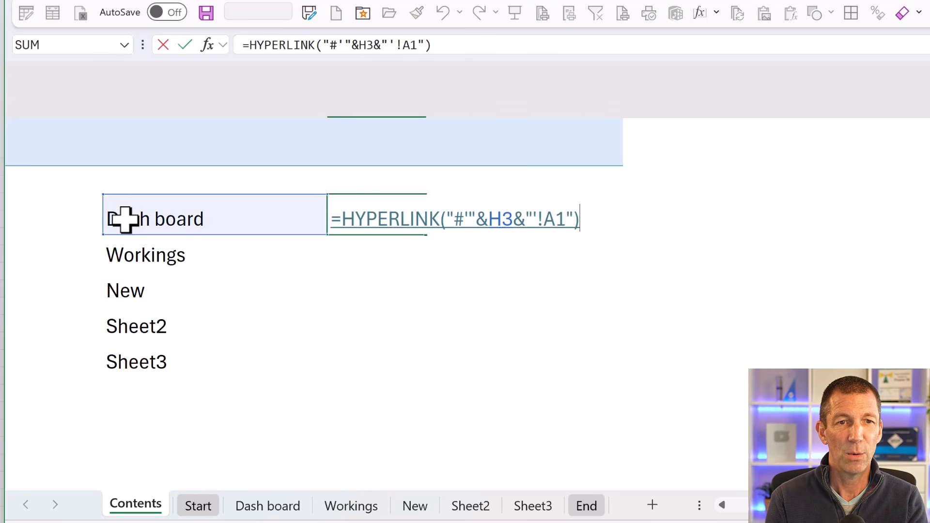
key("Left")
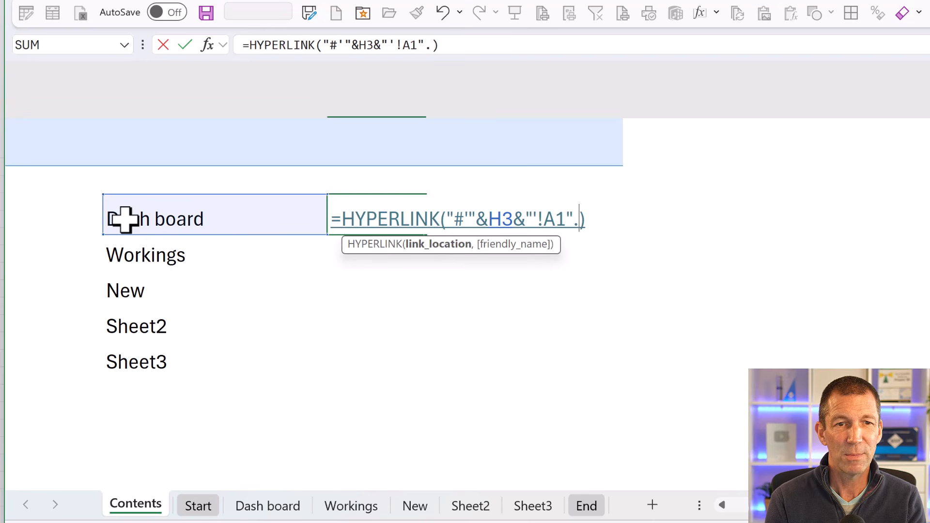
type("m")
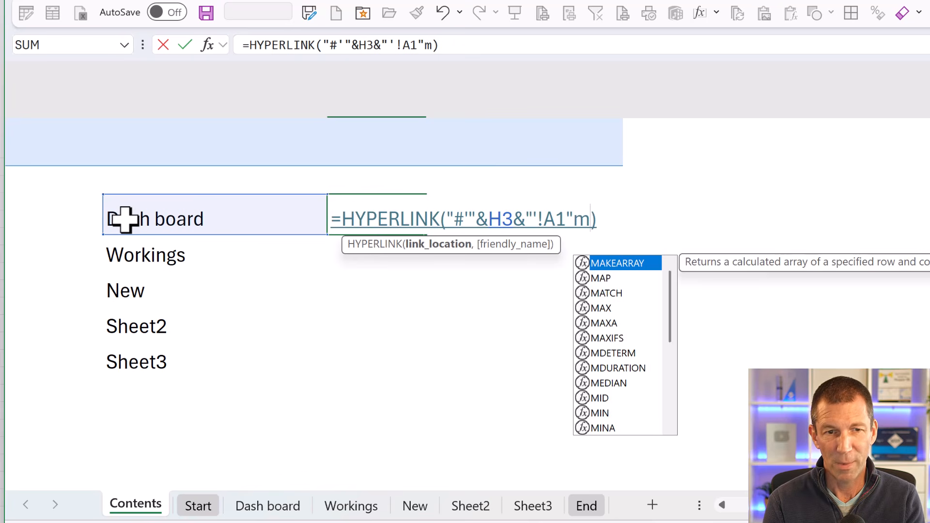
key("BackSpace")
type(",")
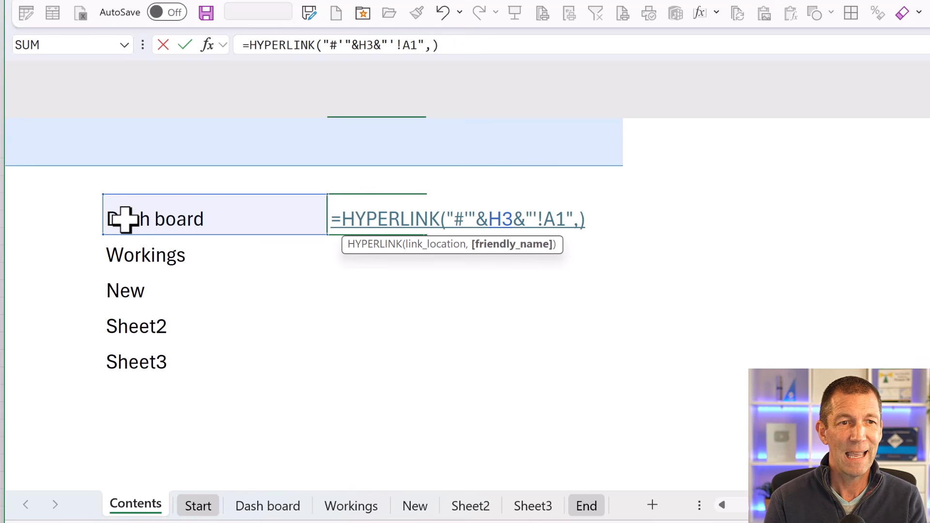
left_click(123, 219)
key("Return")
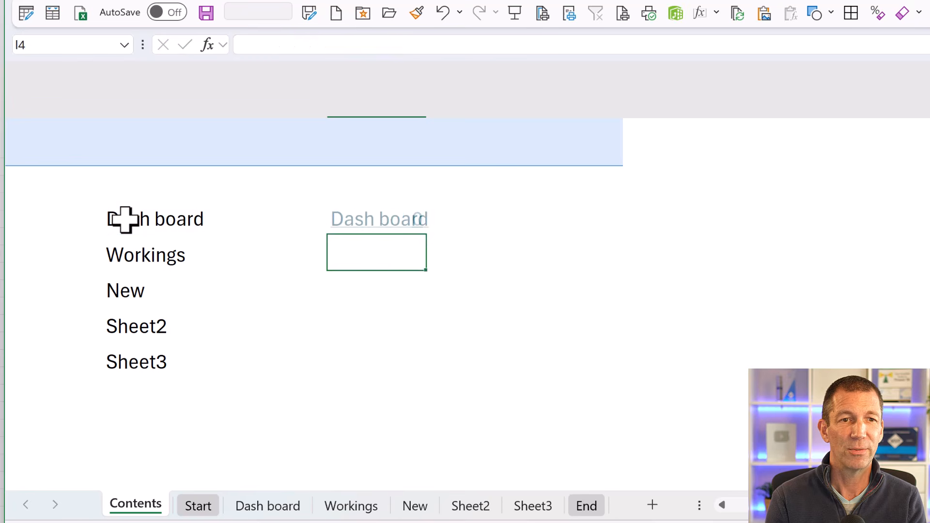
- Copy the I3 hyperlink formula down to I4:I10, extending three rows past the Sheet3 entry
key("Up")
key("F2")
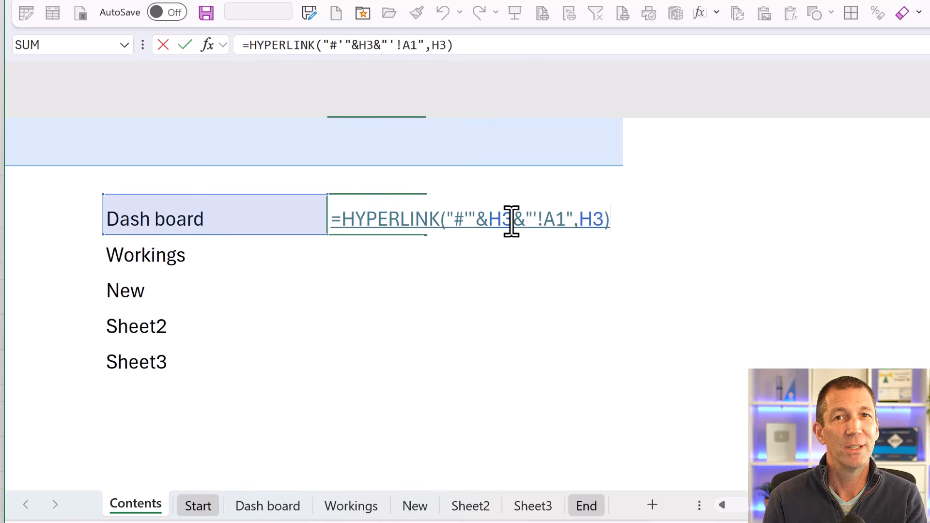
key("Escape")
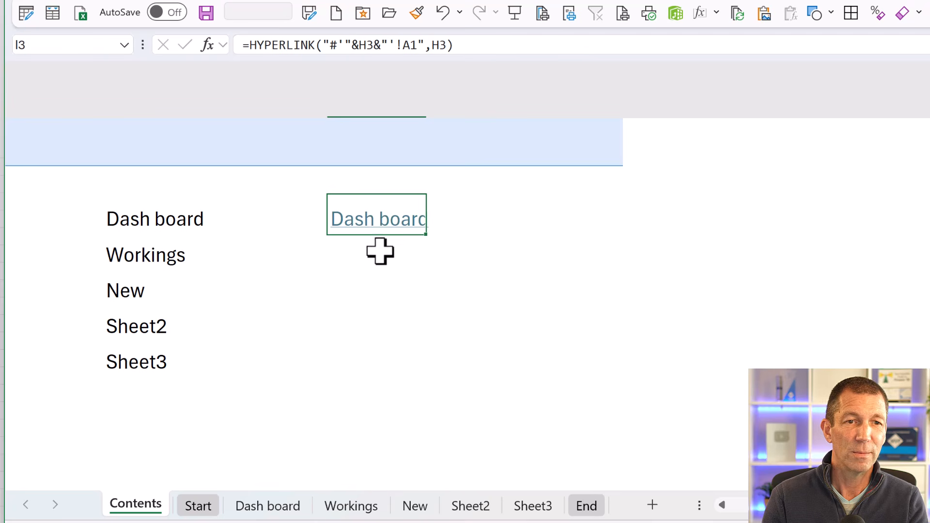
key("ctrl+c")
left_click_drag(375, 249, 353, 440)
key("ctrl+v")
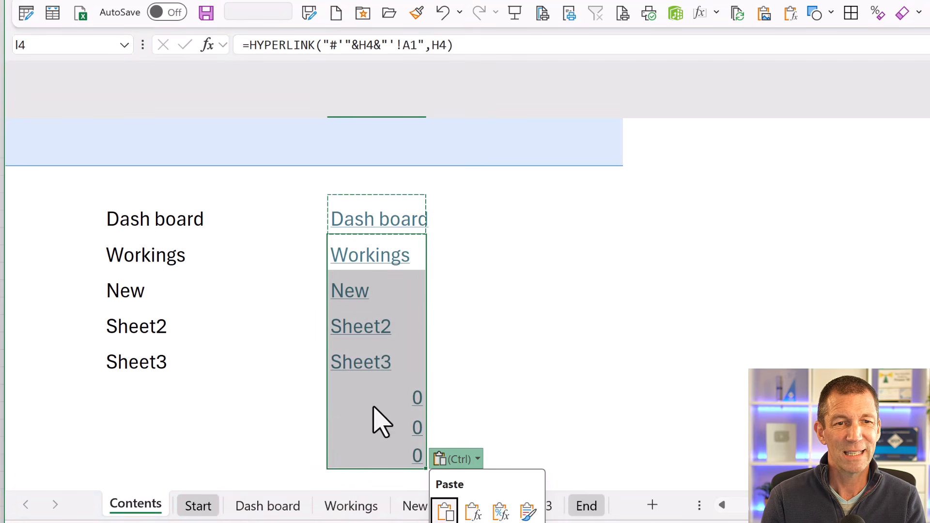
key("Escape")
- In the I3 formula, start an IF in the friendly name that tests H3="" and returns empty text when true
key("Escape")
right_click(367, 208)
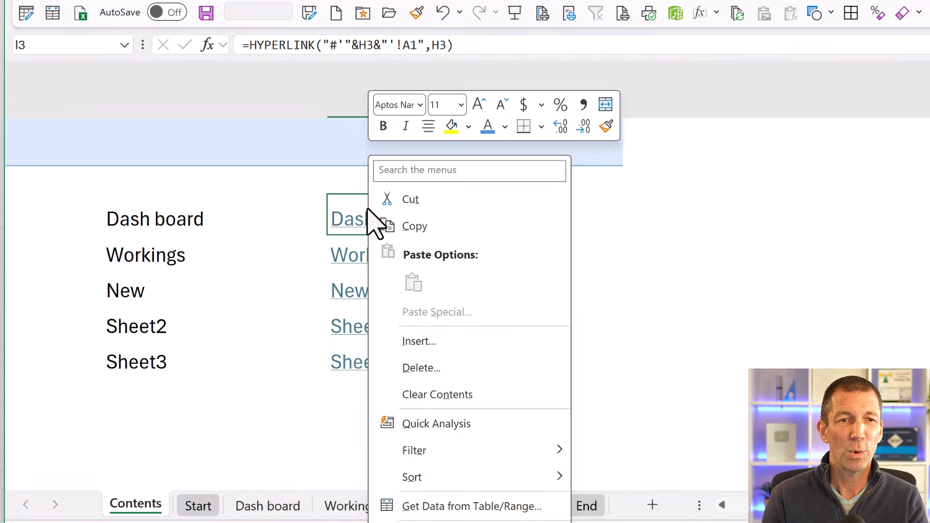
key("Escape")
key("F2")
left_click(596, 218)
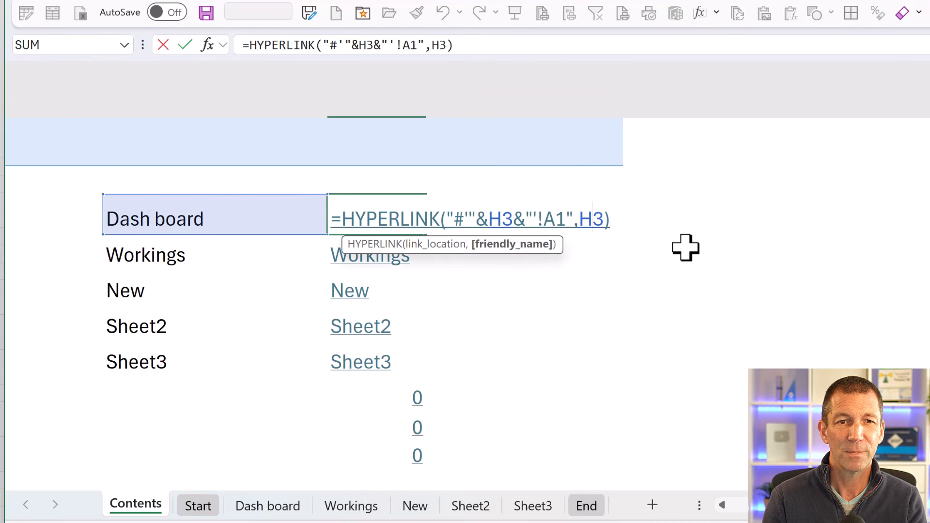
type("IF(")
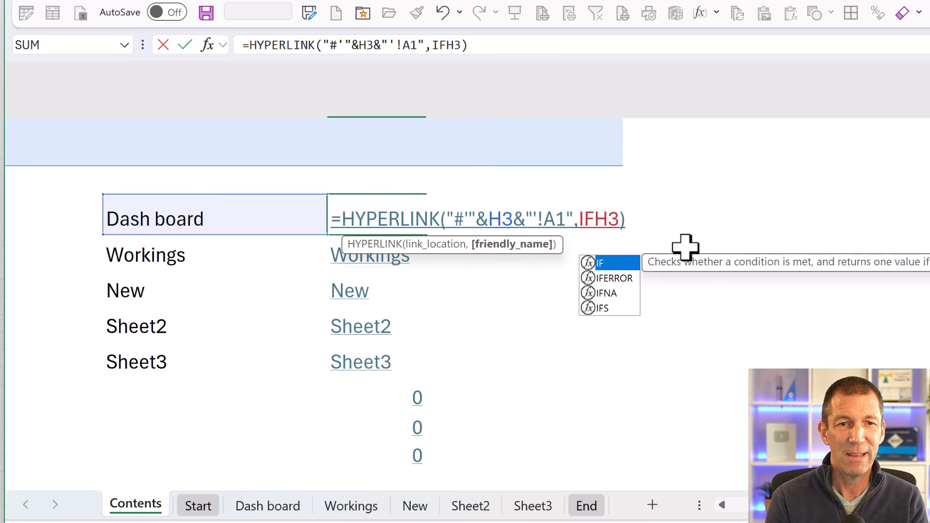
left_click(626, 218)
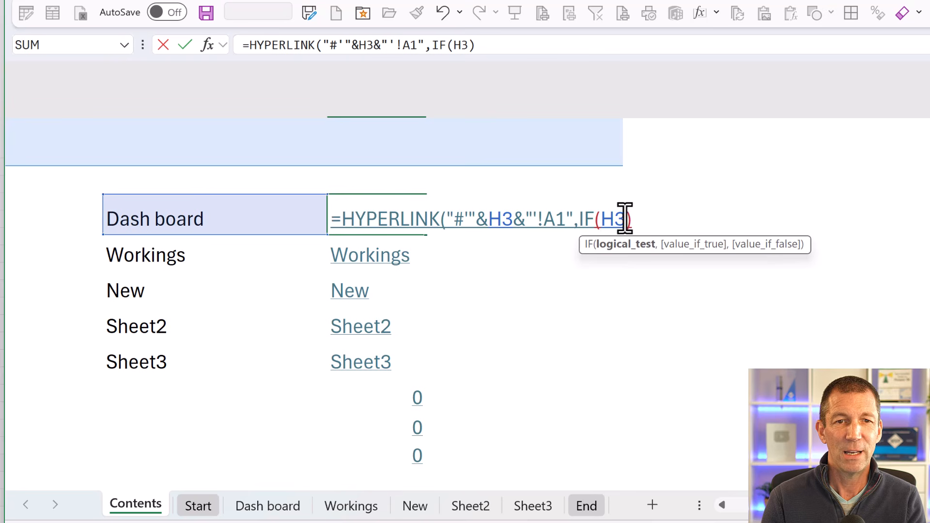
type("=\"\"")
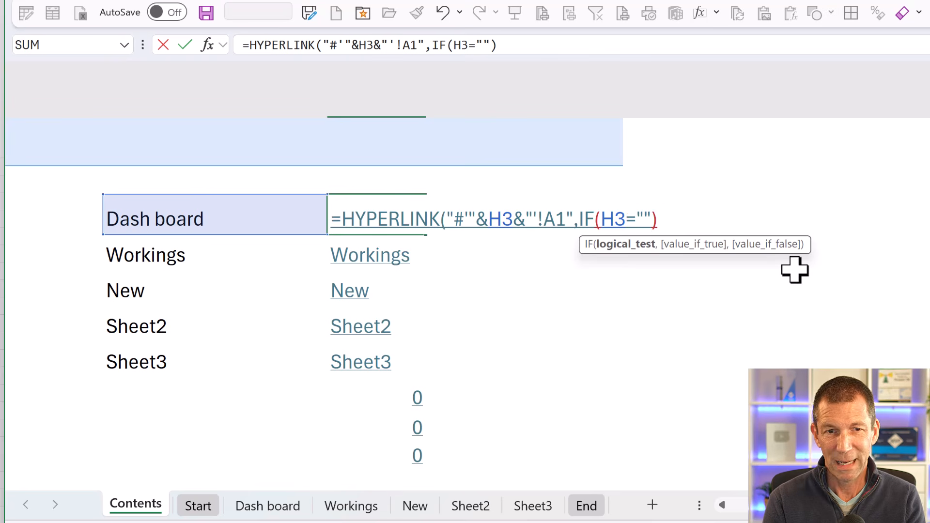
type(",\"\",")
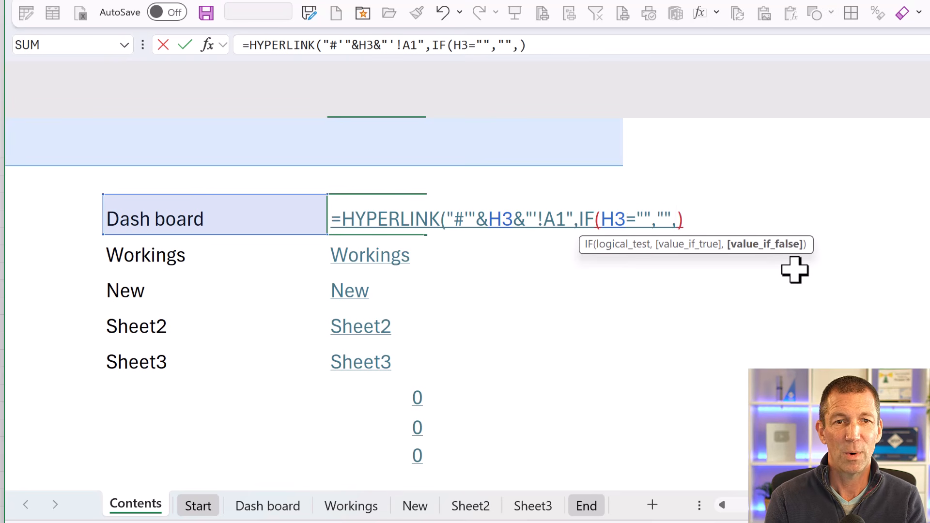
- Complete the friendly name as IF(H3="","",H3) and fill the I3 formula down to I10
left_click(170, 212)
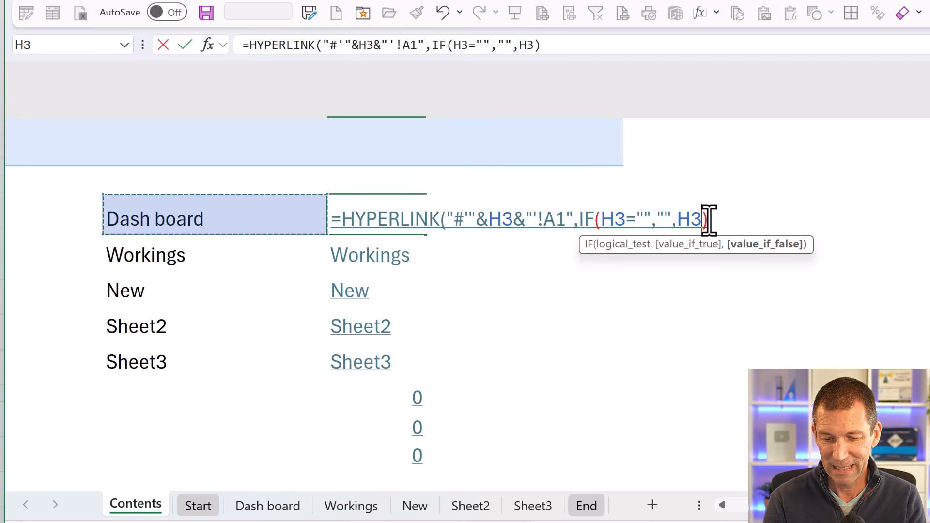
left_click(710, 220)
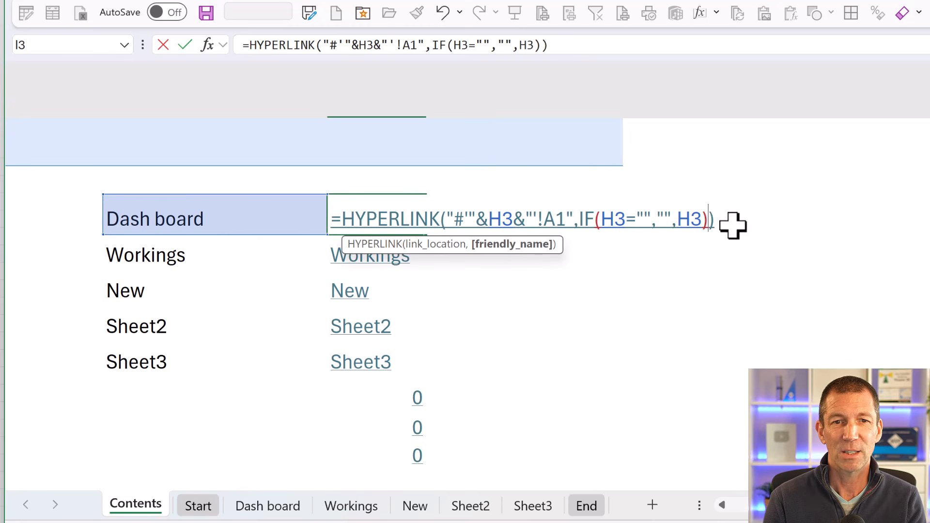
type(")")
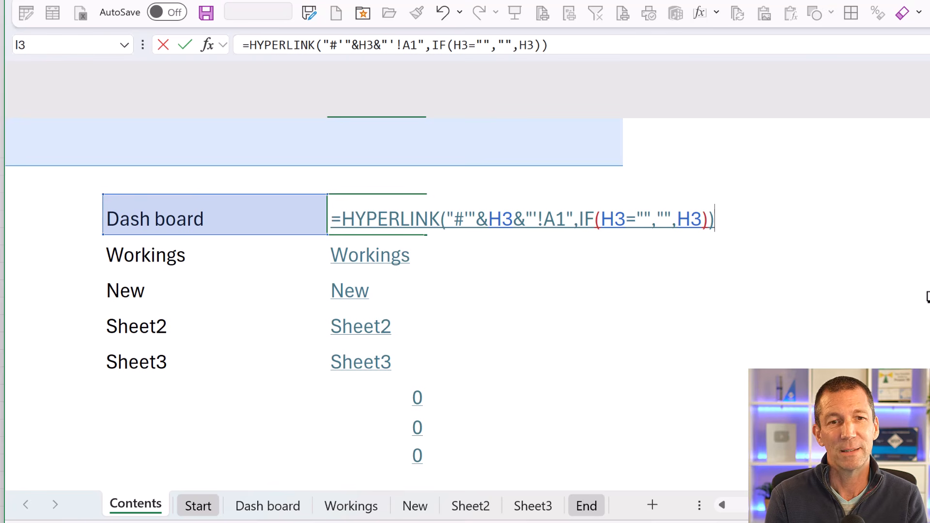
key("Return")
key("Up")
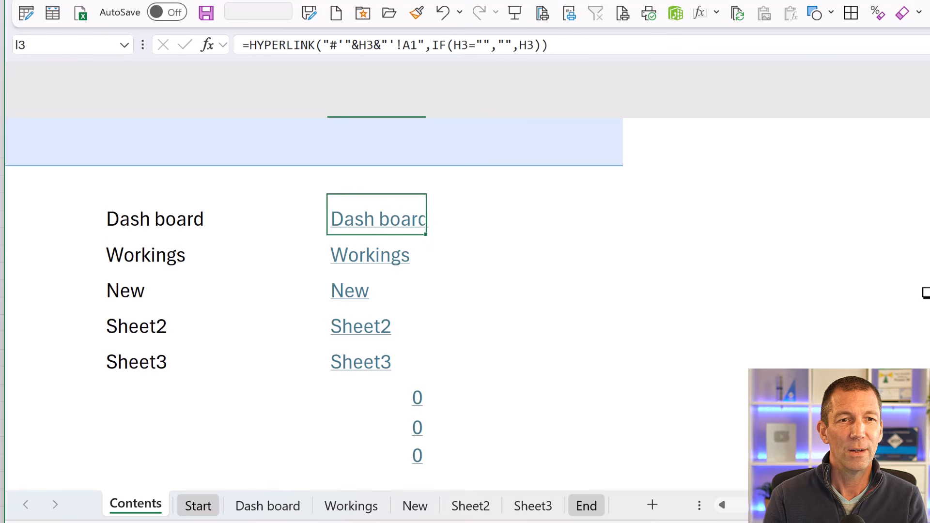
double_click(426, 235)
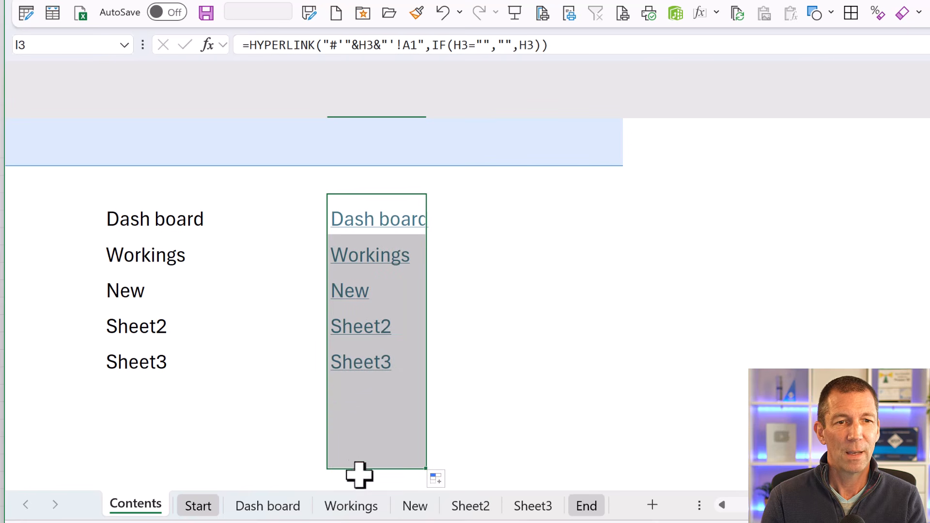
- Duplicate Sheet3, placing the copy just before the End sheet, and rename the copy EXTRA ONE
left_click(533, 505)
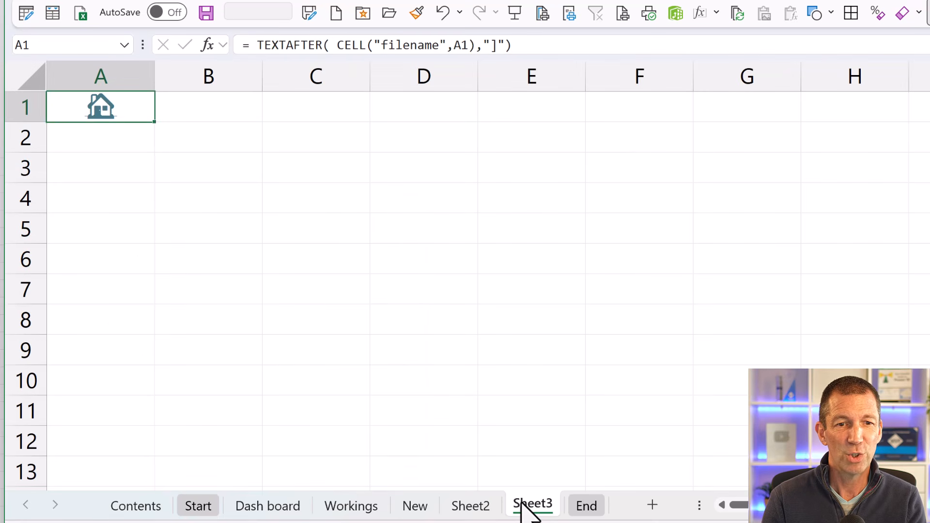
left_click_drag(528, 508, 578, 509)
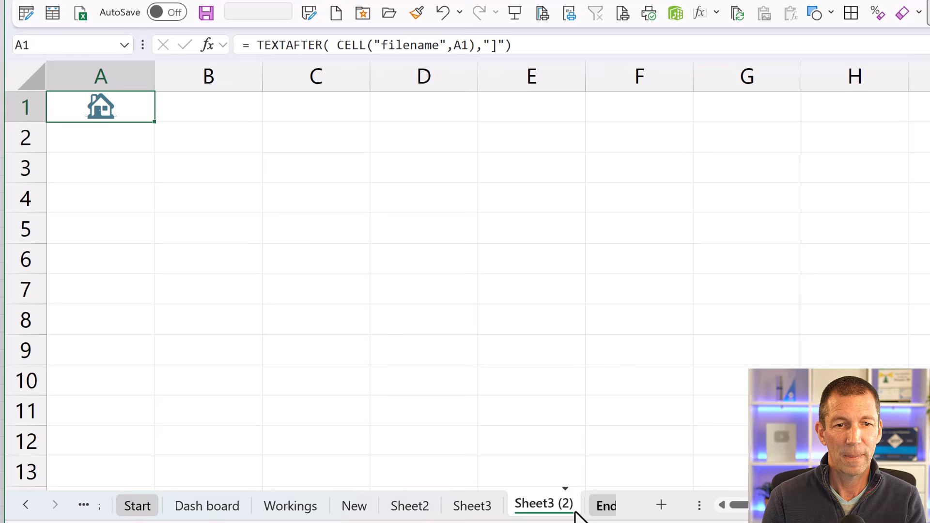
double_click(524, 506)
type("EXTRA")
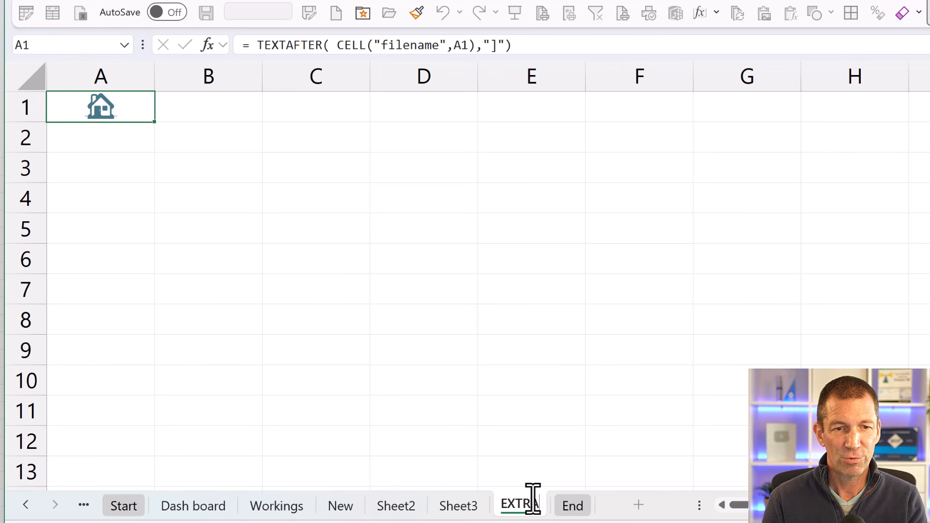
type(" ONE")
key("Return")
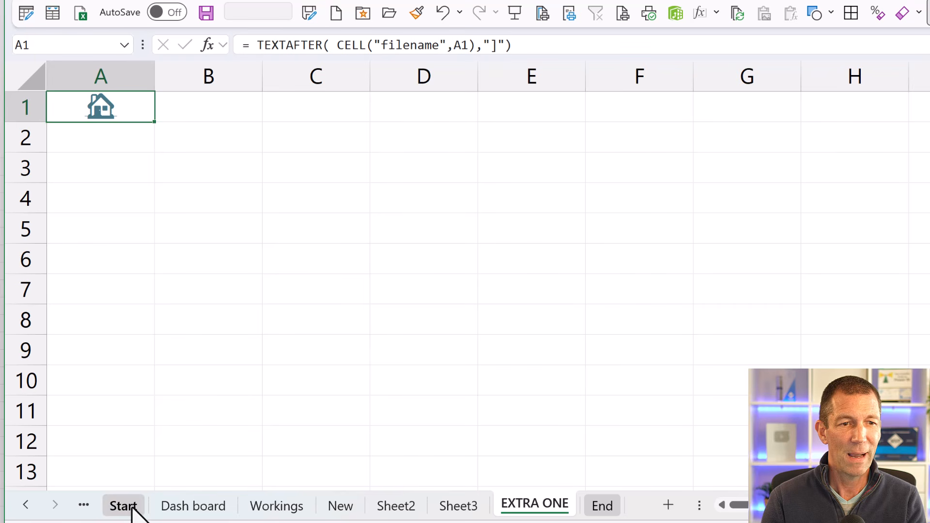
- Test the EXTRA ONE link in column I of the Contents sheet, and return using the house icon
left_click(29, 504)
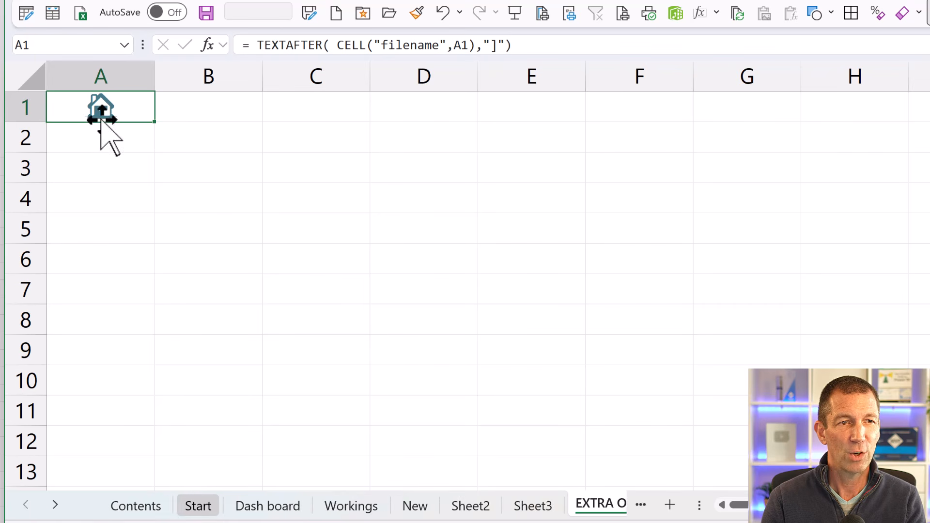
left_click(145, 509)
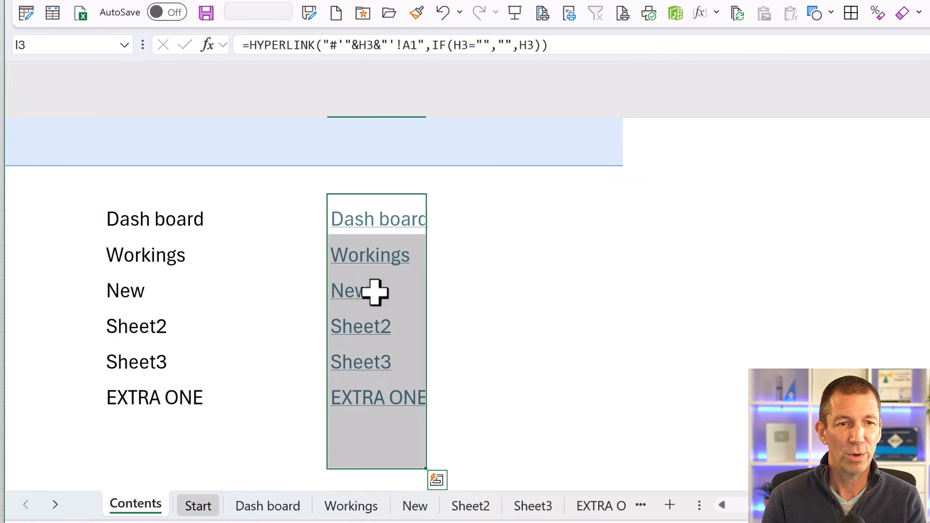
left_click(371, 398)
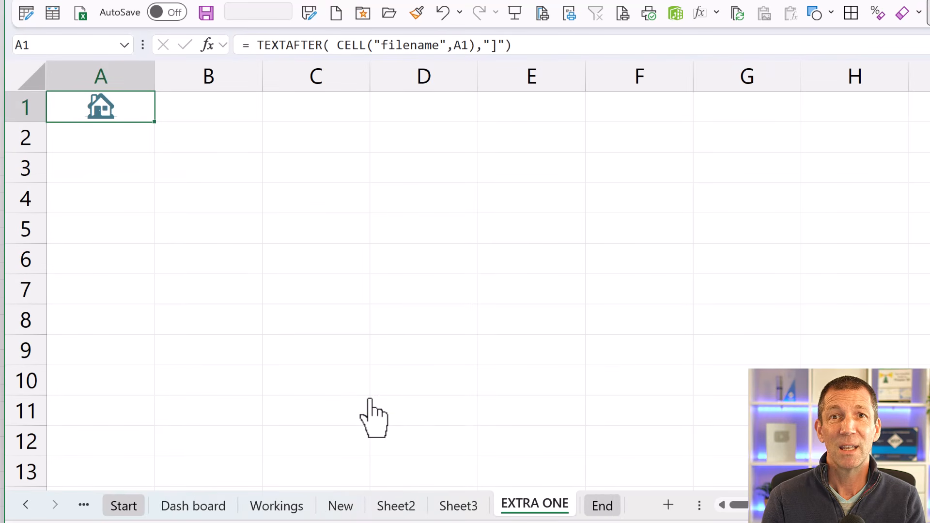
left_click(101, 112)
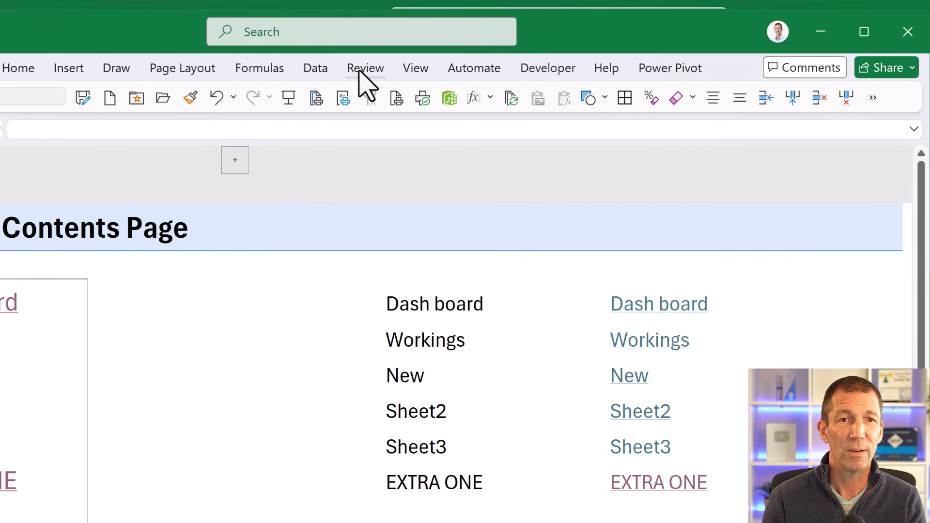
- Show the row and column headings on the Contents sheet and hide the expanded ribbon again
left_click(415, 69)
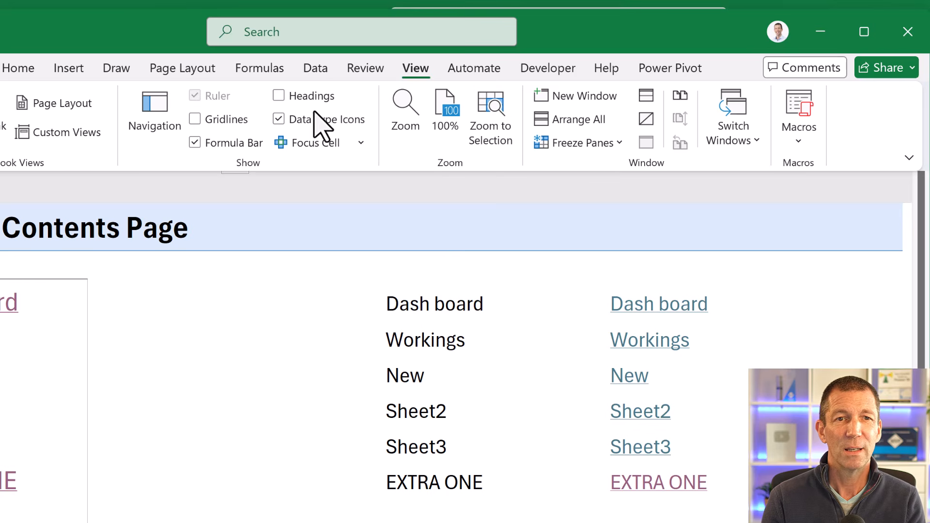
left_click(279, 96)
key("ctrl+F1")
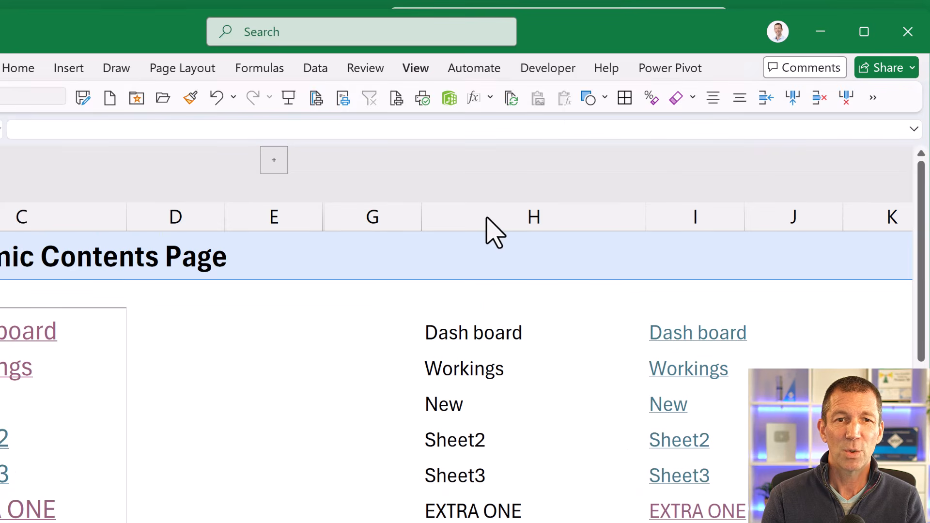
- Group column H, which holds the plain sheet names, so it can be collapsed
left_click(499, 208)
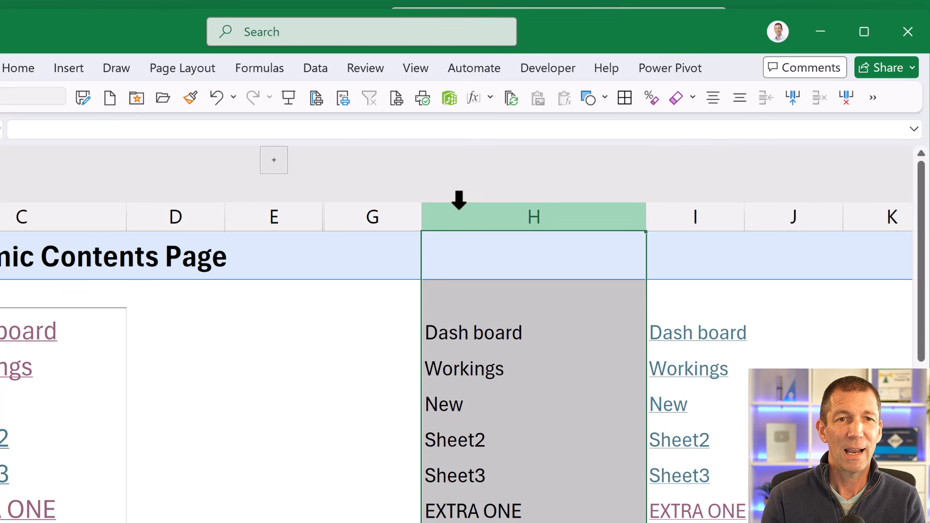
left_click(321, 68)
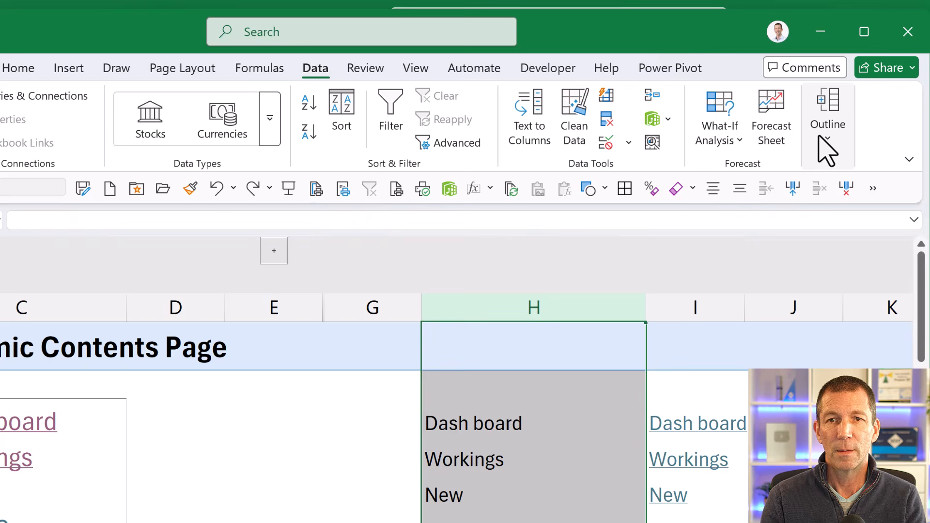
left_click(828, 145)
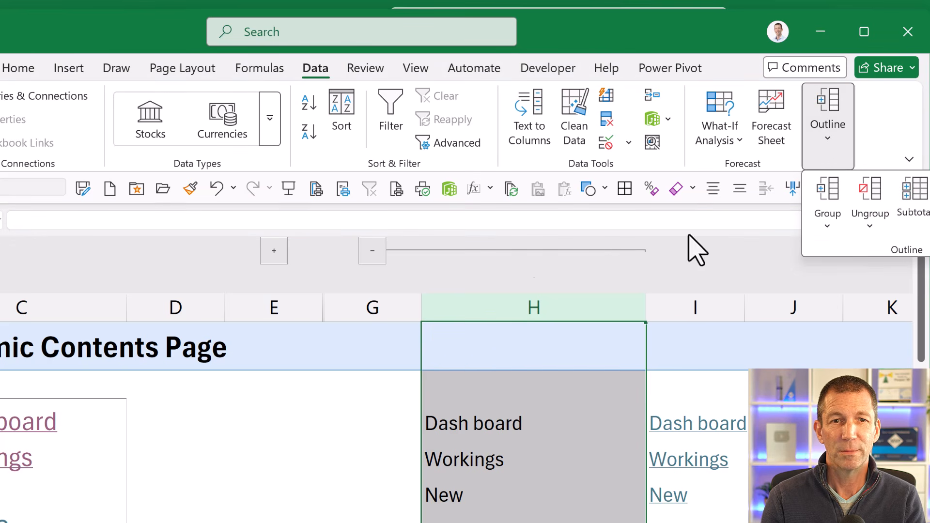
- Try the new outline group's collapse and expand control, leaving column H collapsed
left_click(372, 255)
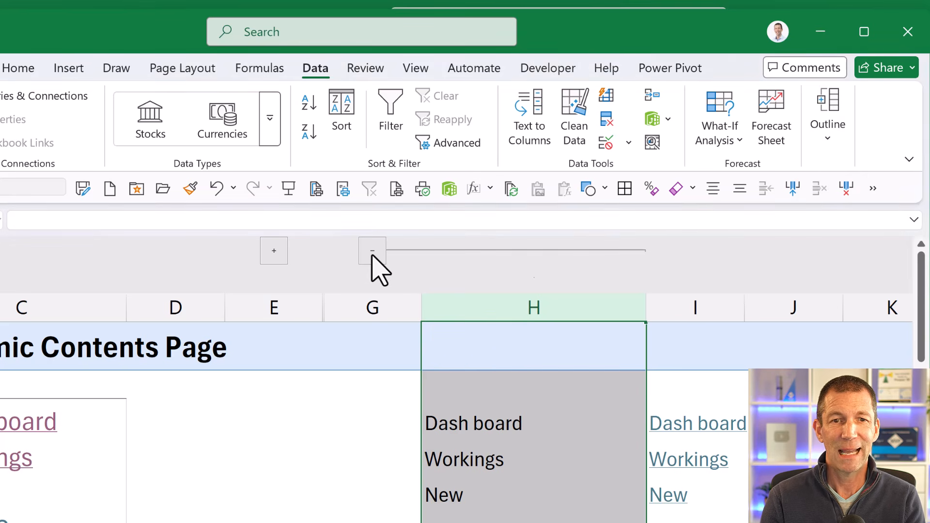
left_click(372, 252)
left_click(371, 255)
left_click(372, 253)
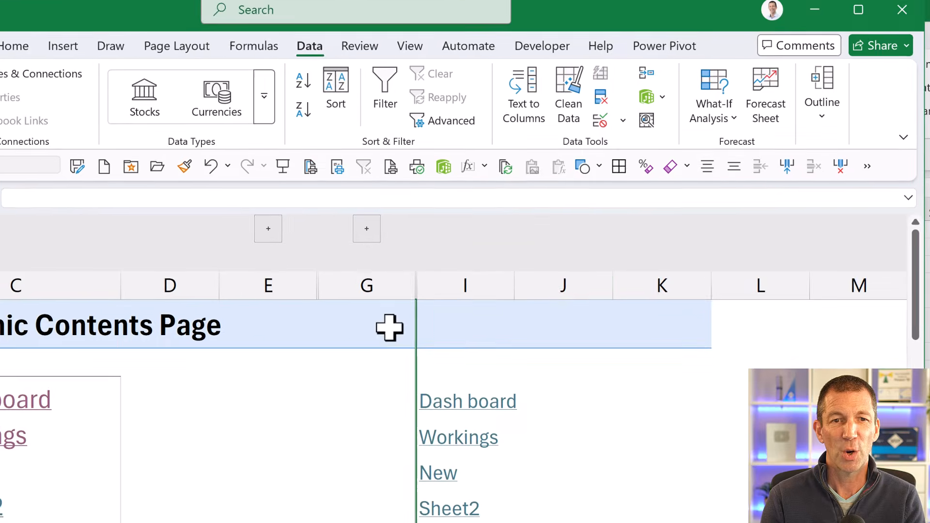
left_click(364, 203)
left_click(364, 202)
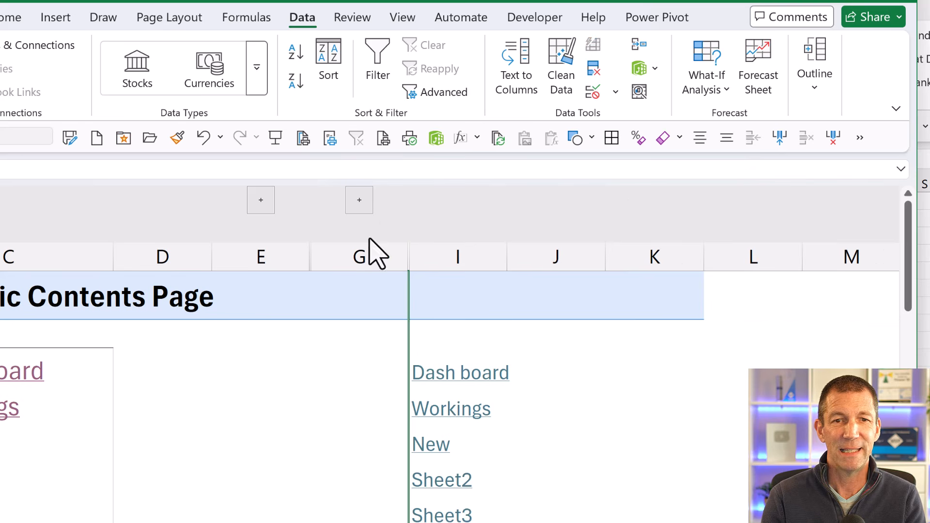